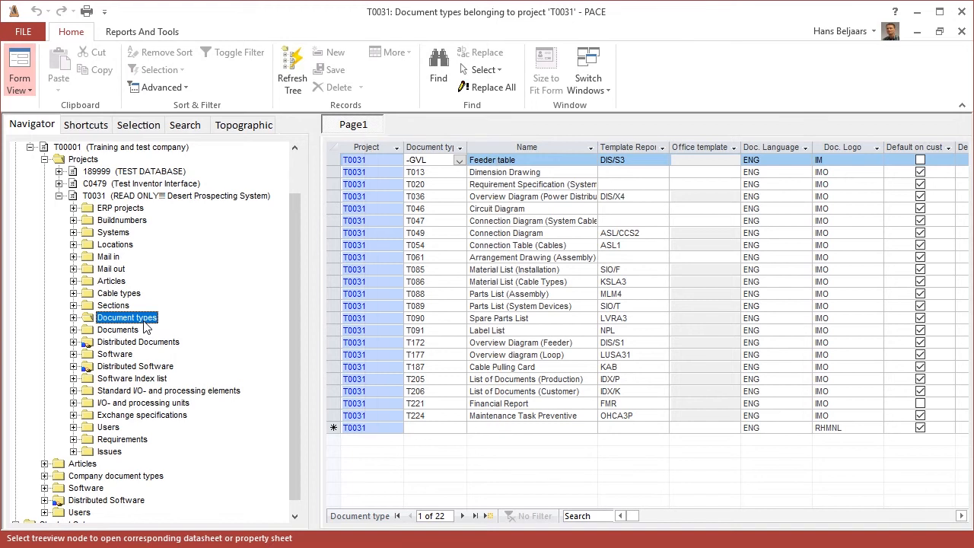
Step: Review the company document types of T00001 and the QuickStartManualExample.pdf file, closing the PDF when done
left_click(105, 478)
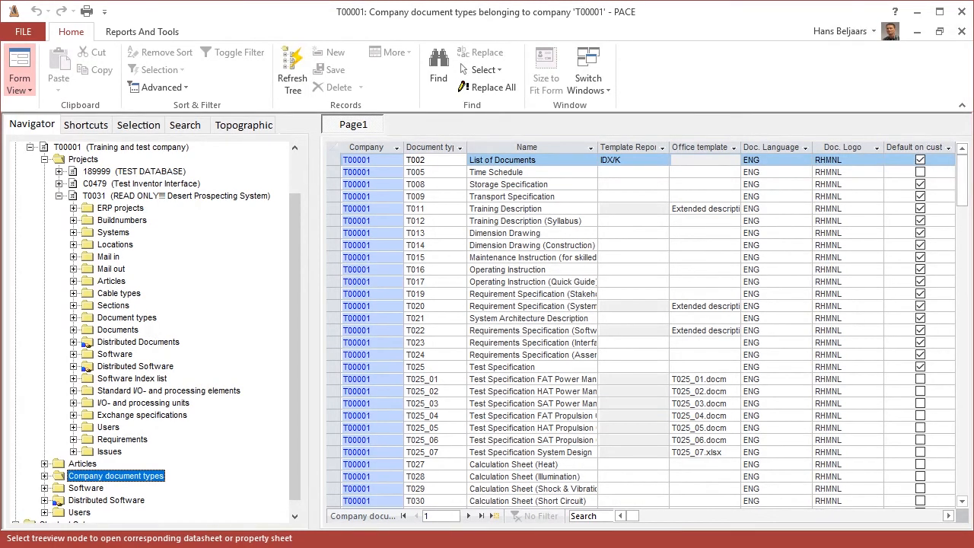
key("alt+Tab")
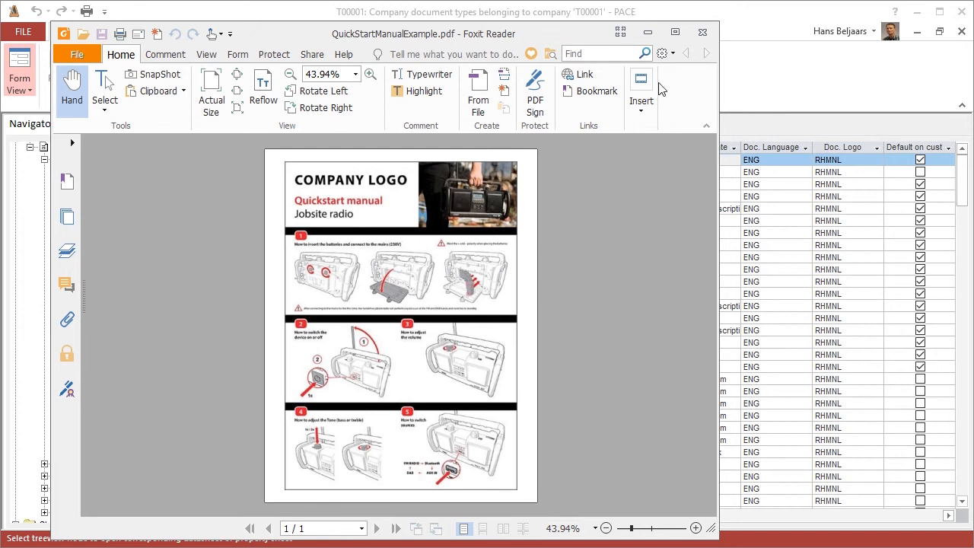
left_click(700, 34)
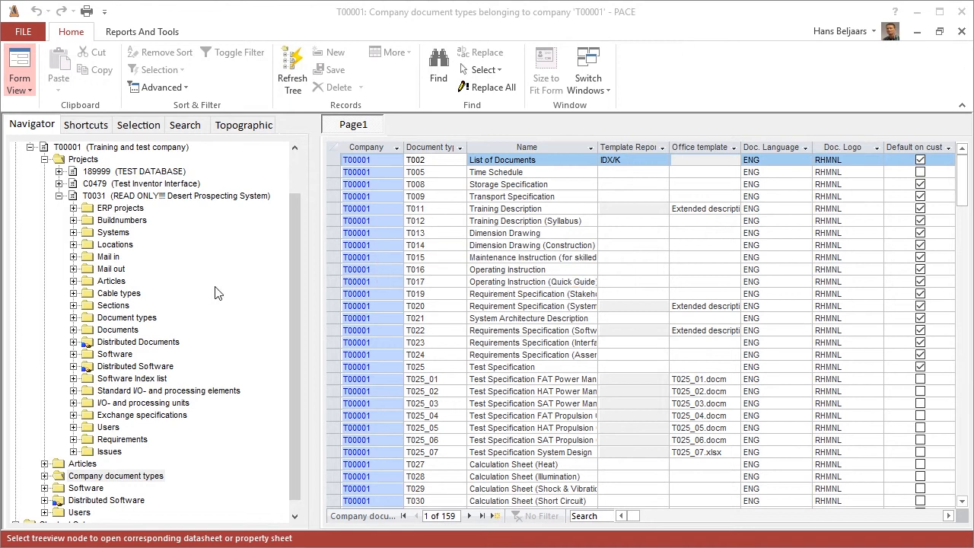
Step: Expand the document types of project T0031 and inspect the commands available for the folder and for type T013
left_click(147, 318)
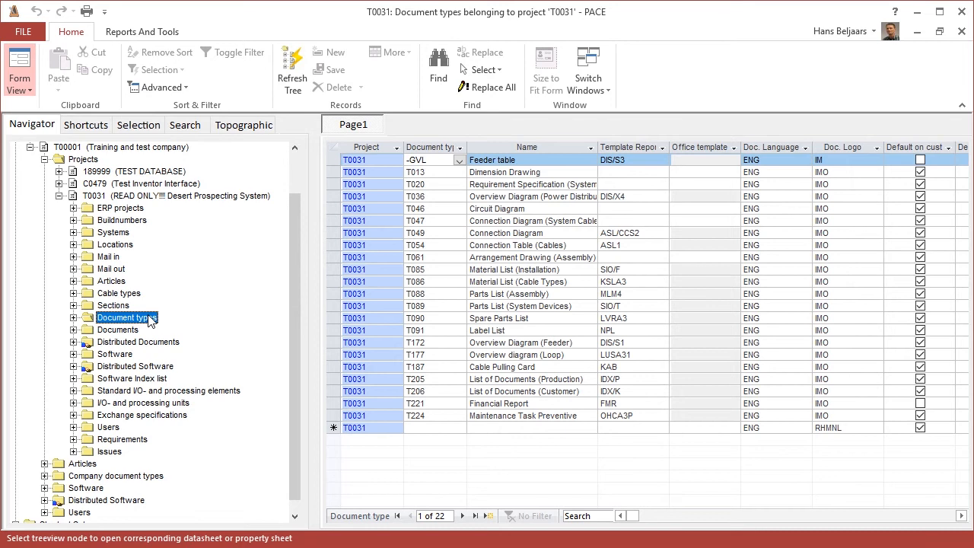
right_click(149, 320)
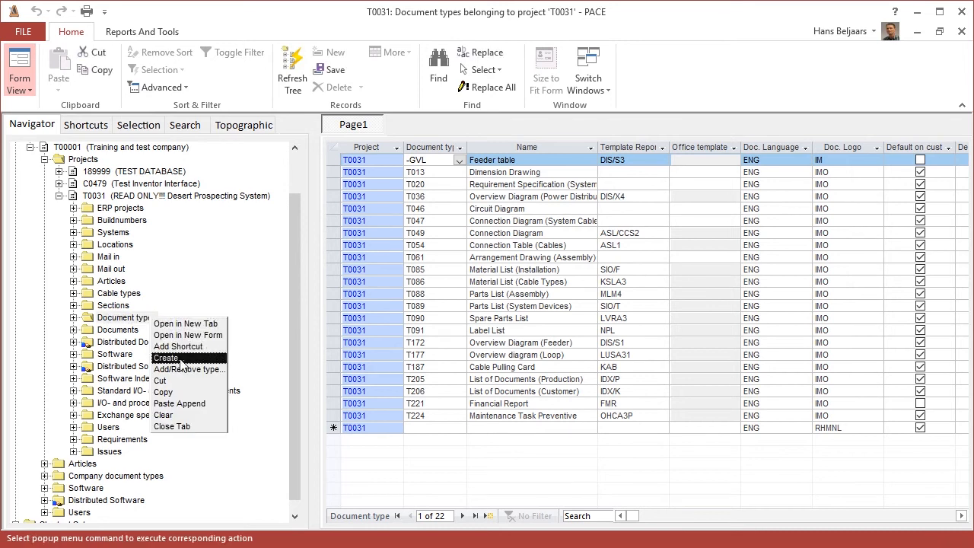
left_click(73, 319)
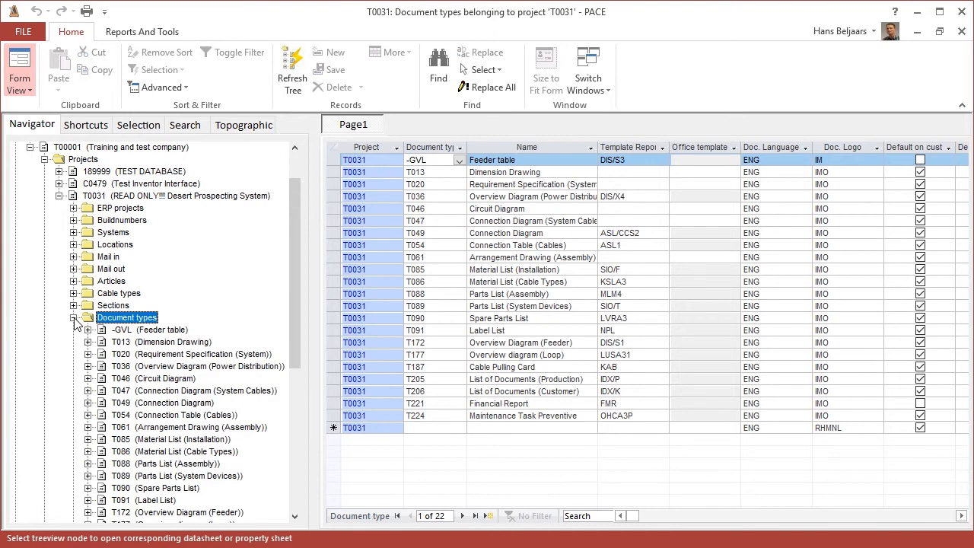
right_click(206, 344)
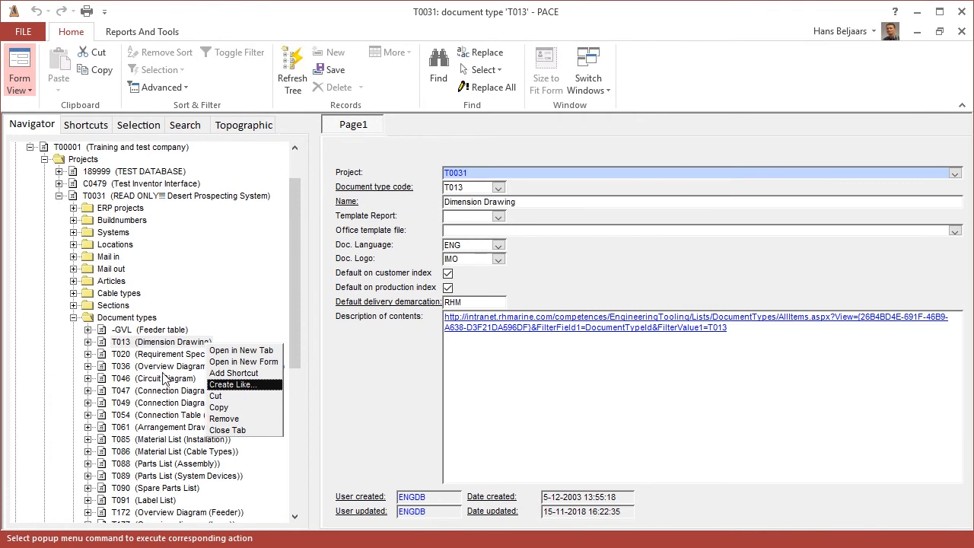
left_click(142, 317)
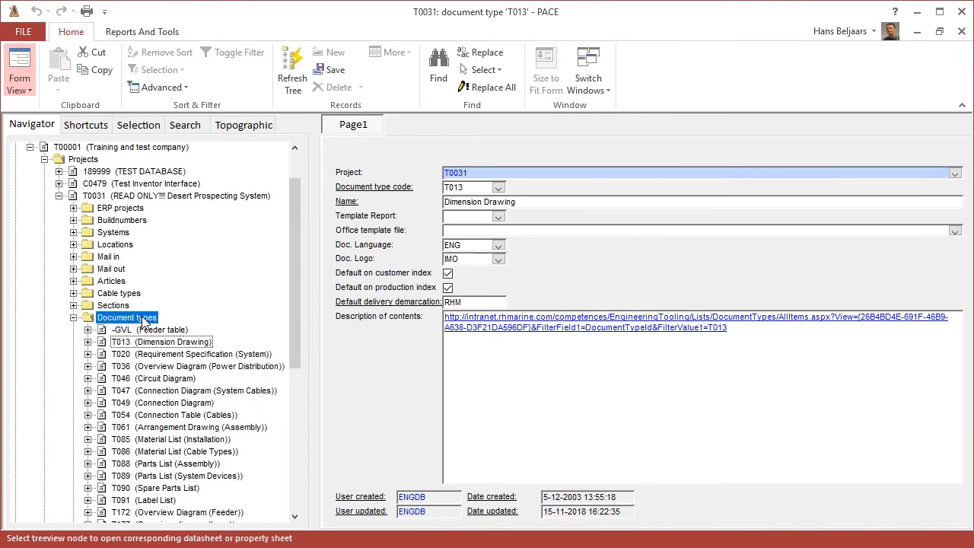
Step: Add the company document type T016 (Operating Instruction) to project T0031 and open its record with its subfolders expanded
right_click(143, 316)
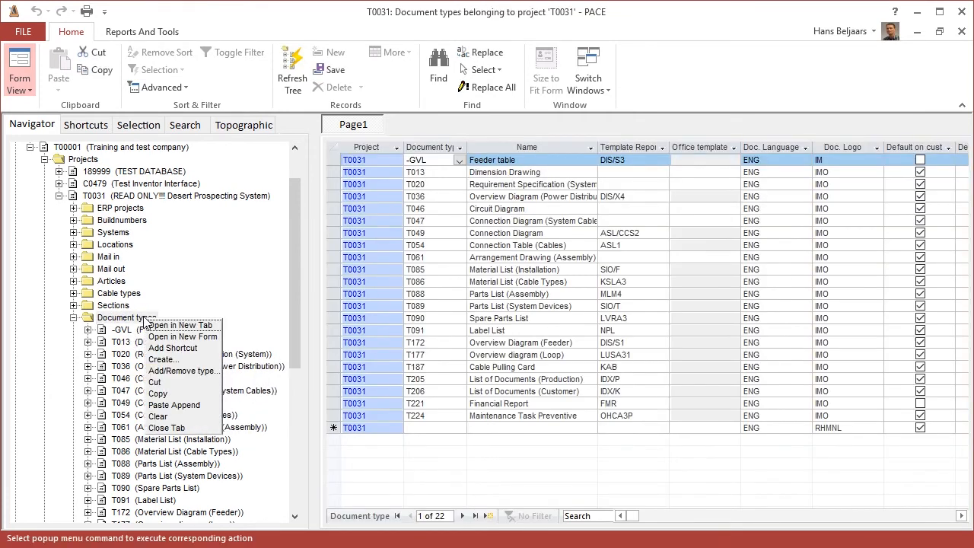
left_click(219, 375)
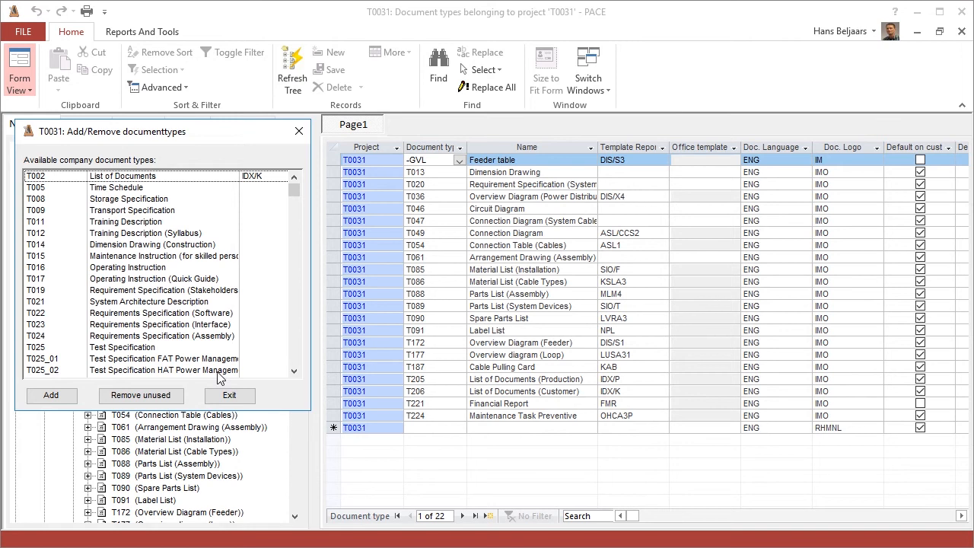
left_click(38, 269)
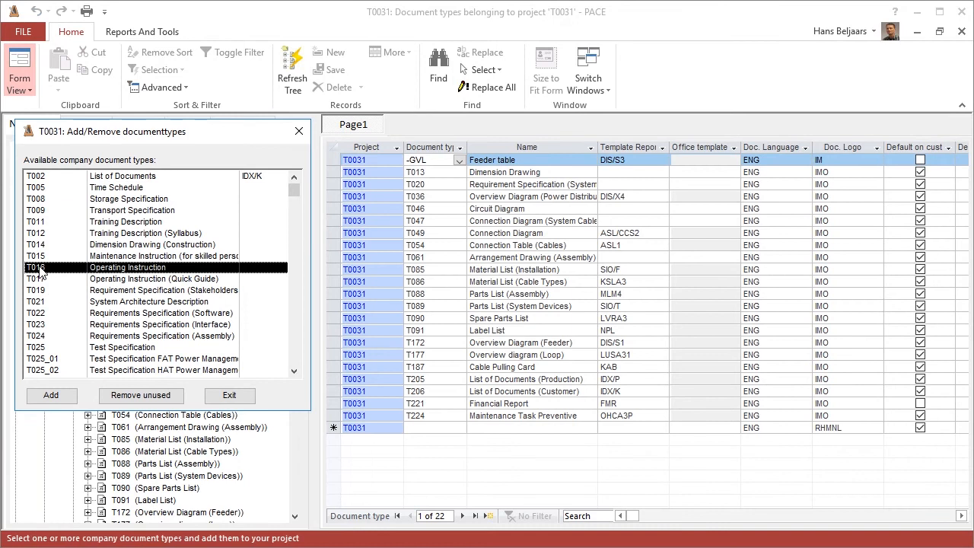
left_click(44, 314, "ctrl")
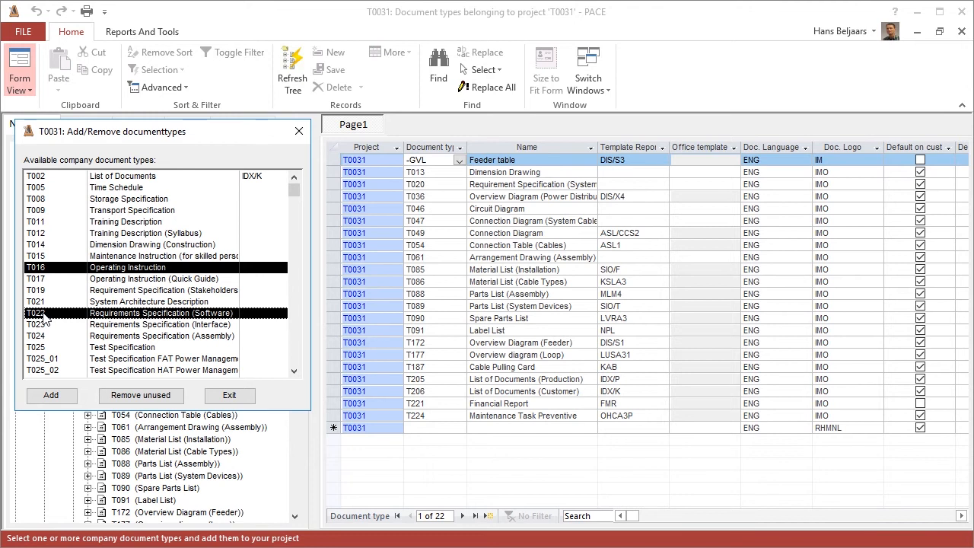
left_click(43, 317, "ctrl")
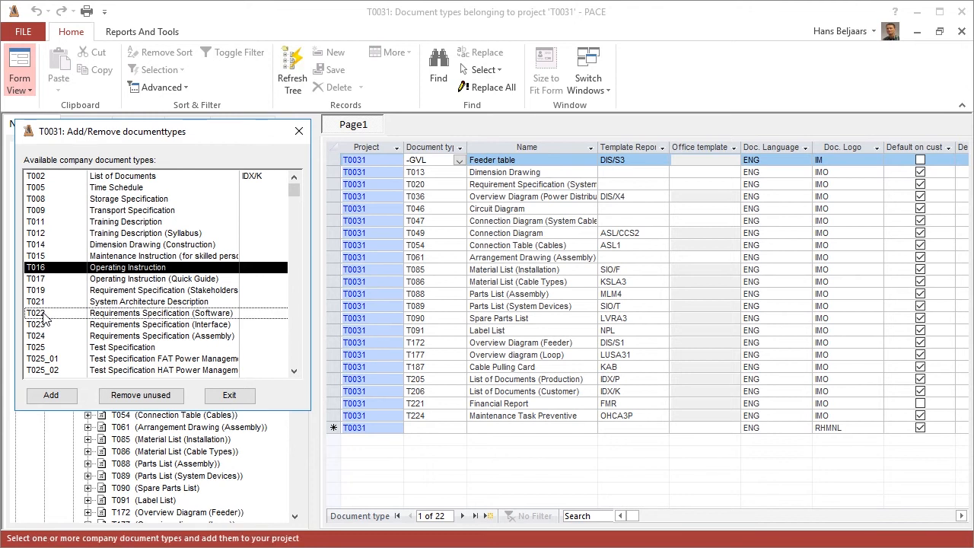
left_click(52, 397)
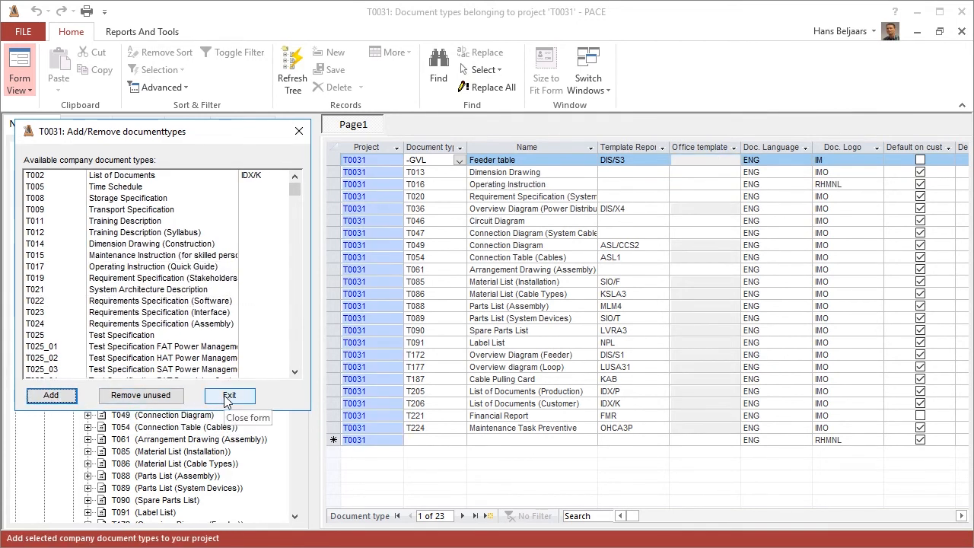
left_click(228, 396)
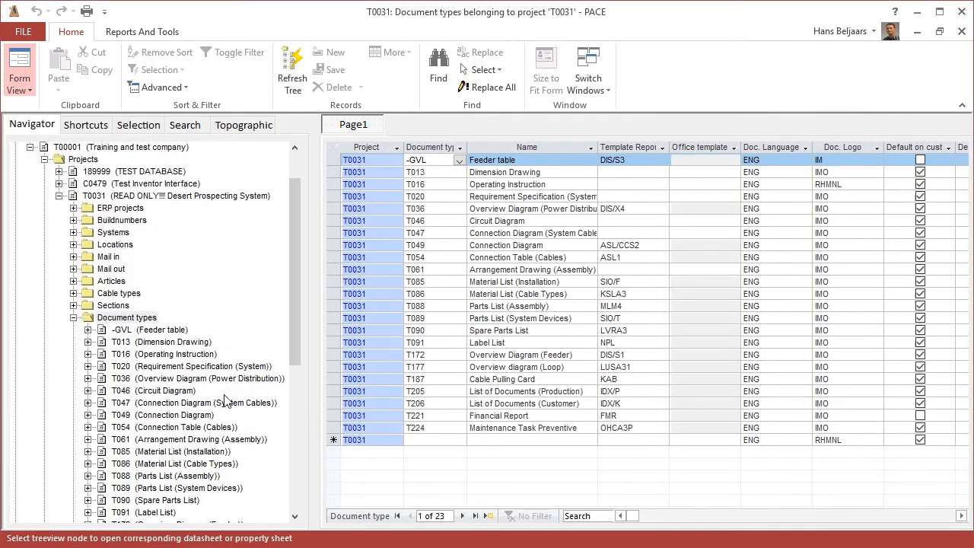
left_click(162, 356)
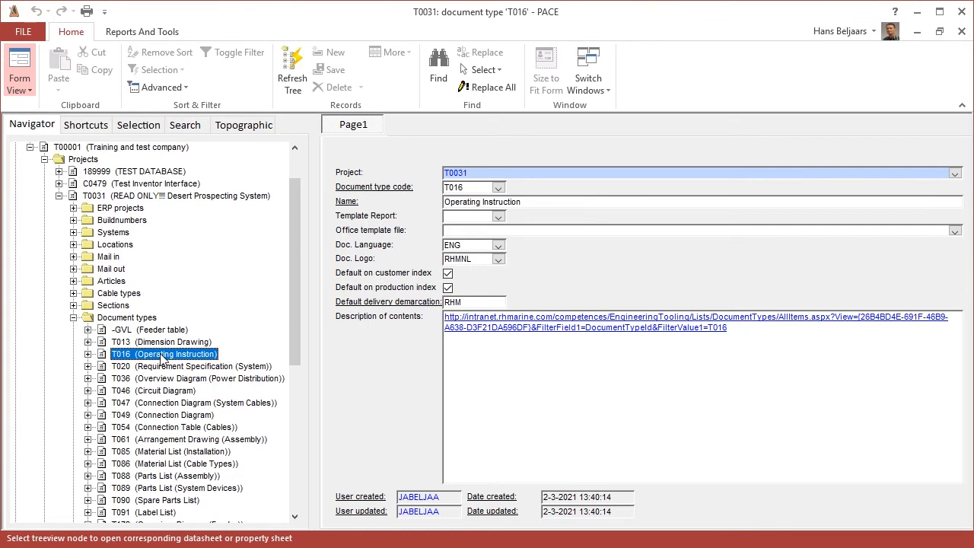
left_click(88, 354)
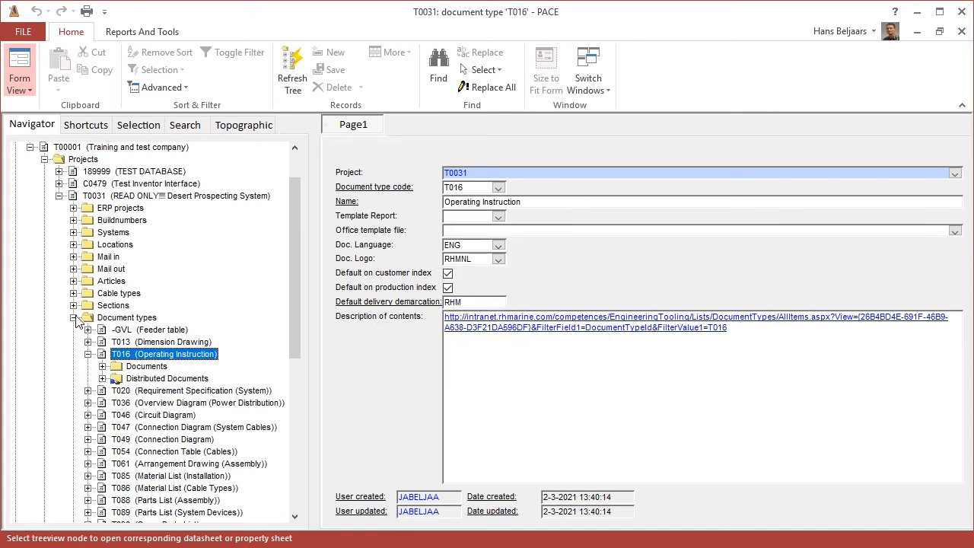
Step: Open the documents list of article 1000BB (Test Control Box) in project T0031
left_click(74, 280)
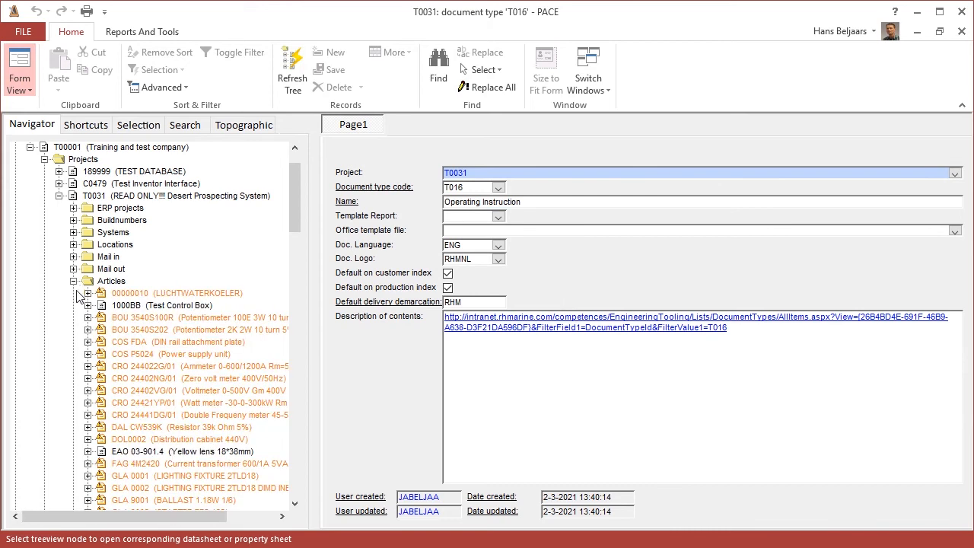
left_click(88, 305)
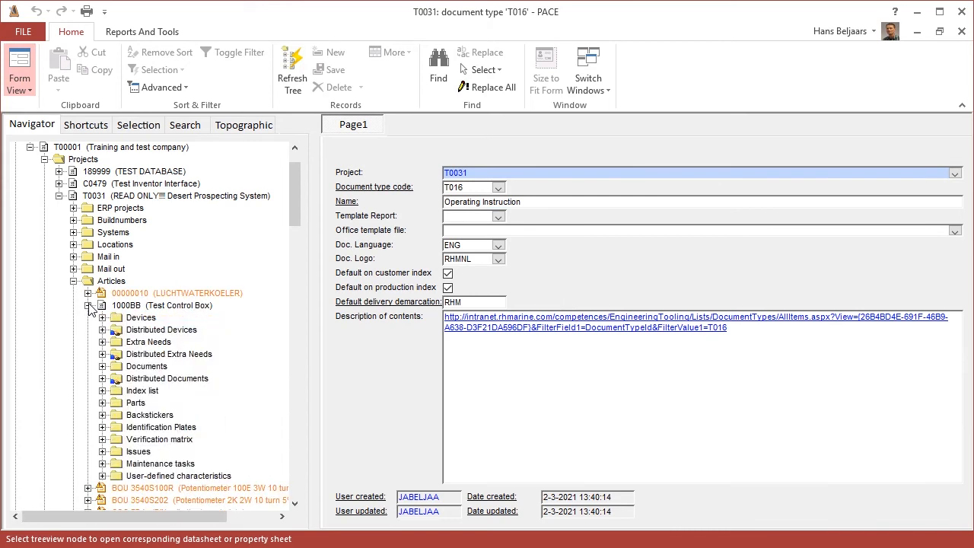
left_click(141, 366)
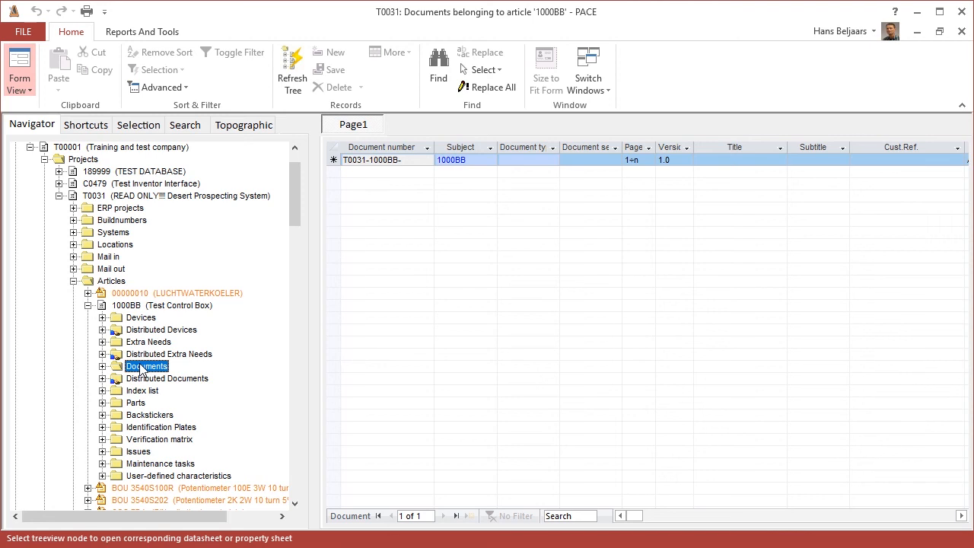
Step: Create a document of type T016 for article 1000BB, keeping page 1÷n, version 1.0 and size A4, with no title or customer reference
right_click(141, 368)
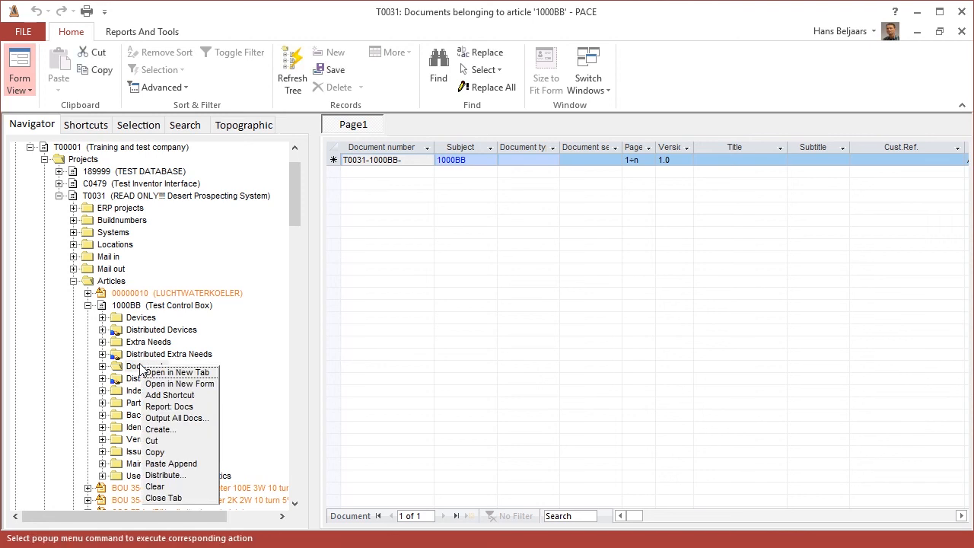
left_click(204, 431)
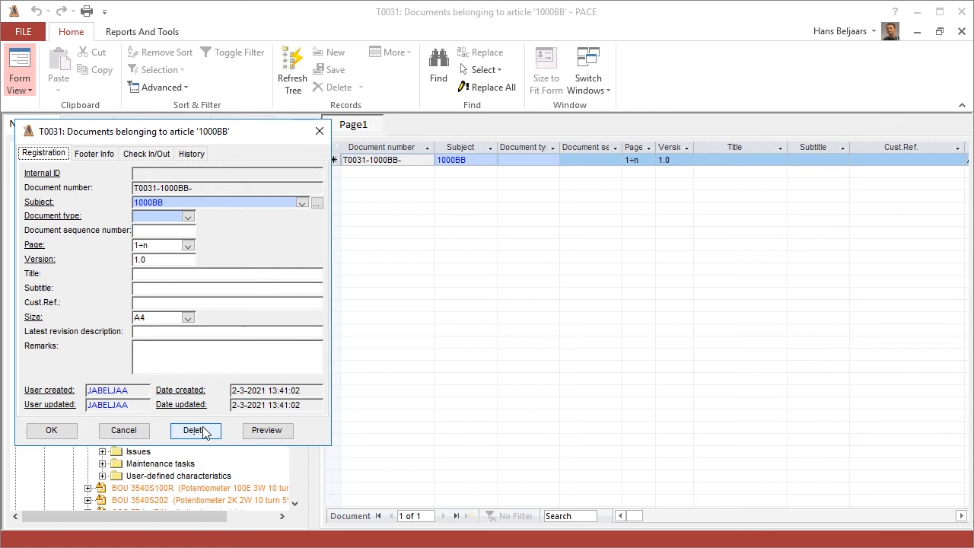
left_click(188, 217)
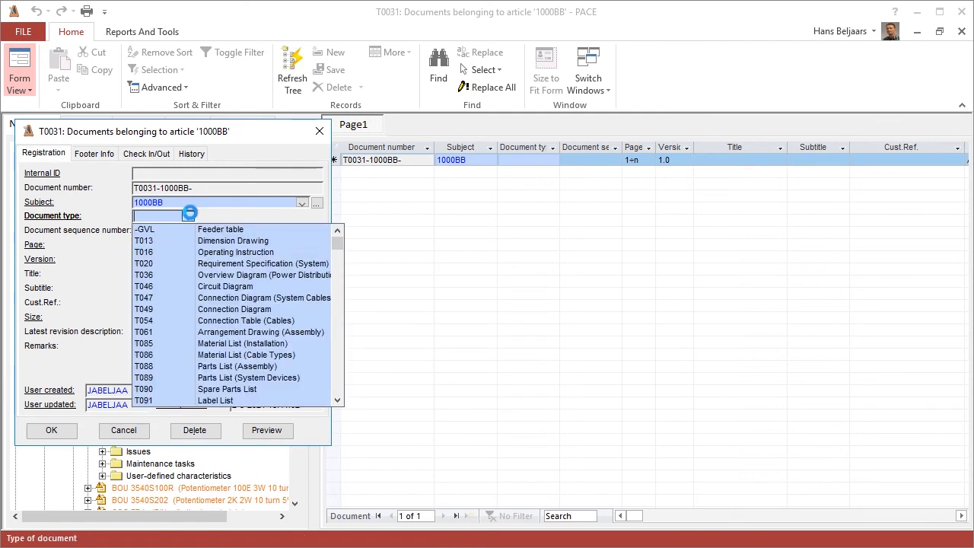
left_click(156, 252)
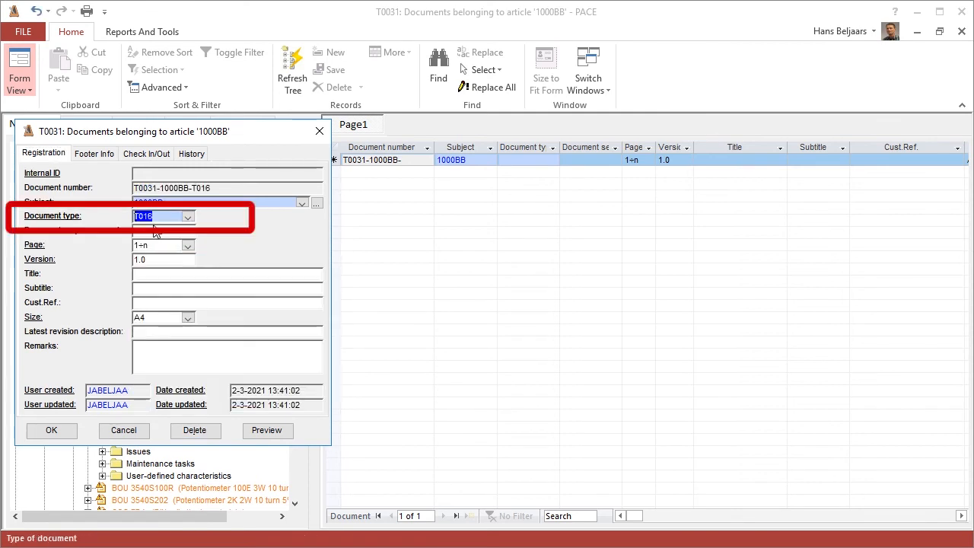
key("Tab")
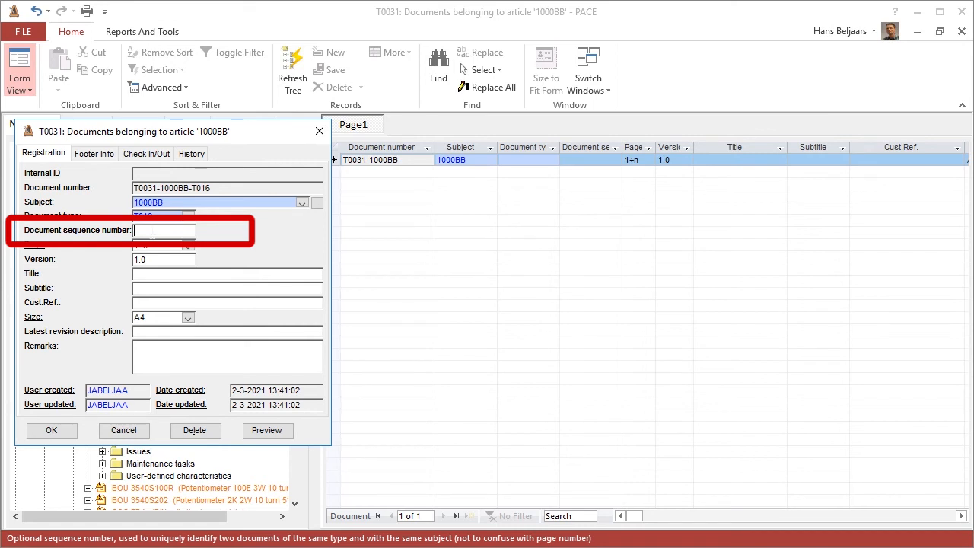
key("Tab")
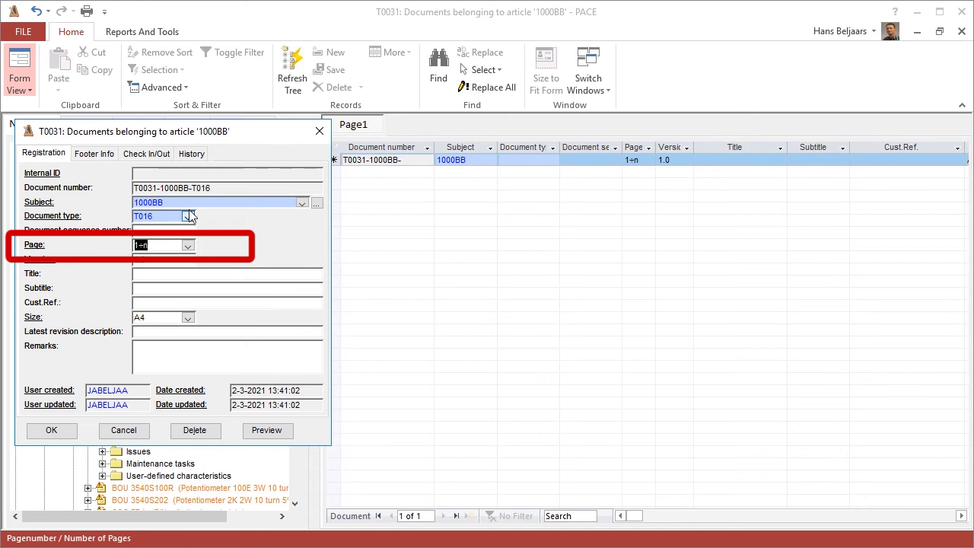
left_click_drag(214, 188, 134, 188)
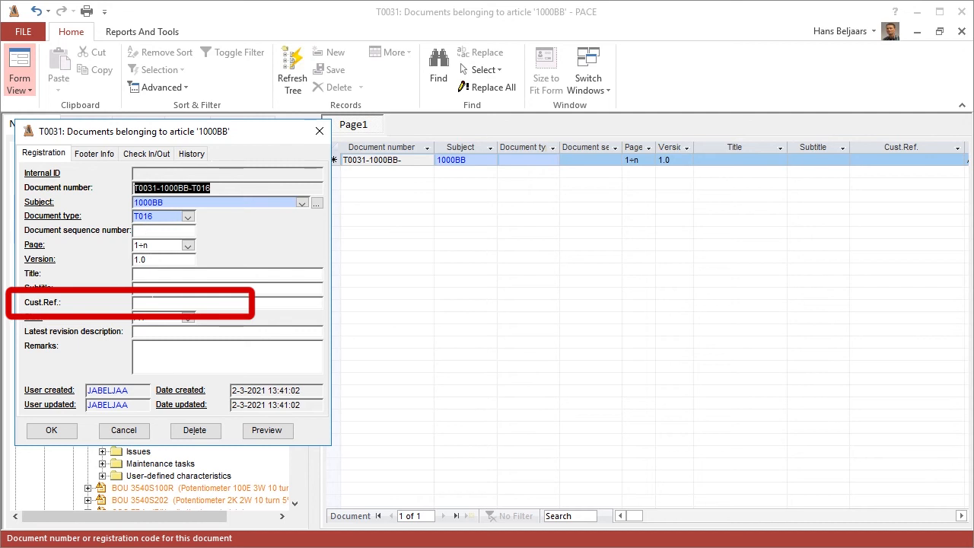
left_click(156, 302)
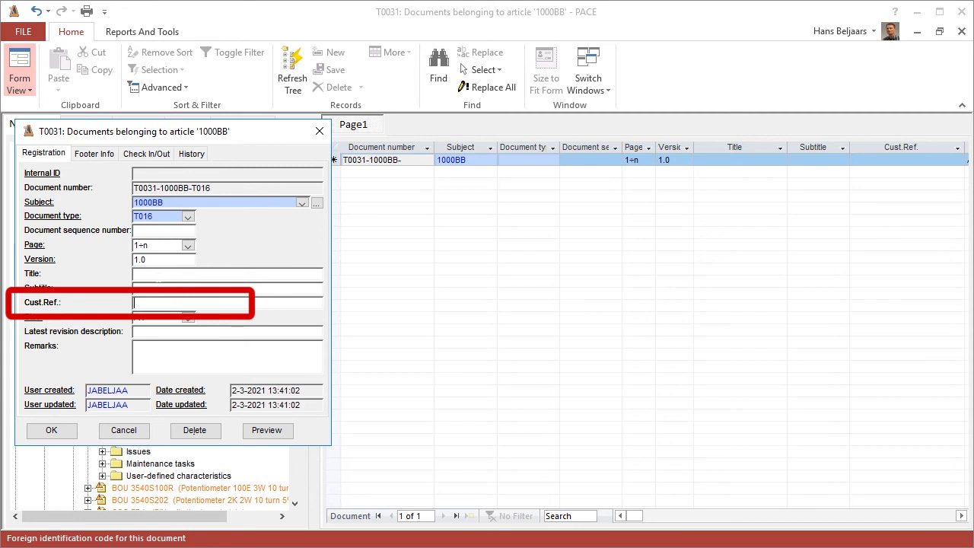
left_click(157, 272)
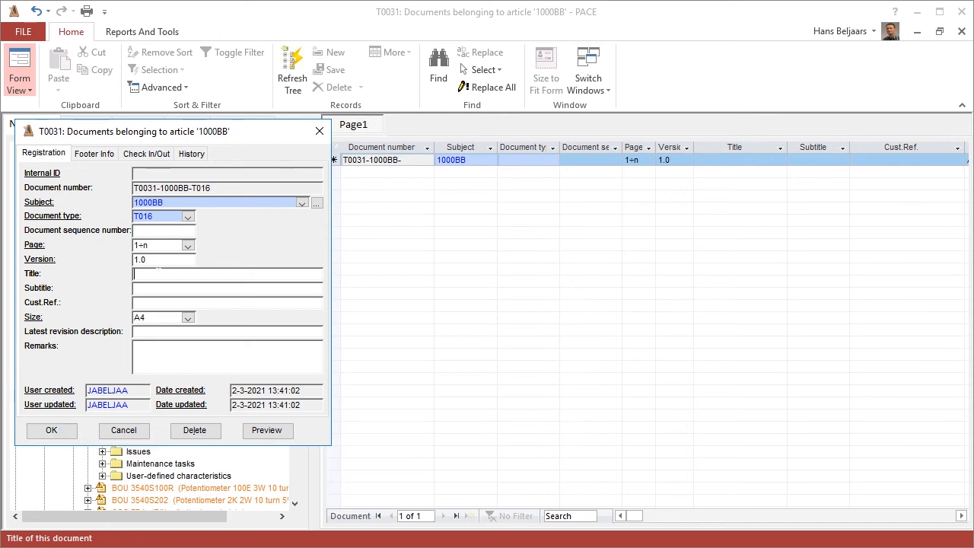
left_click(52, 431)
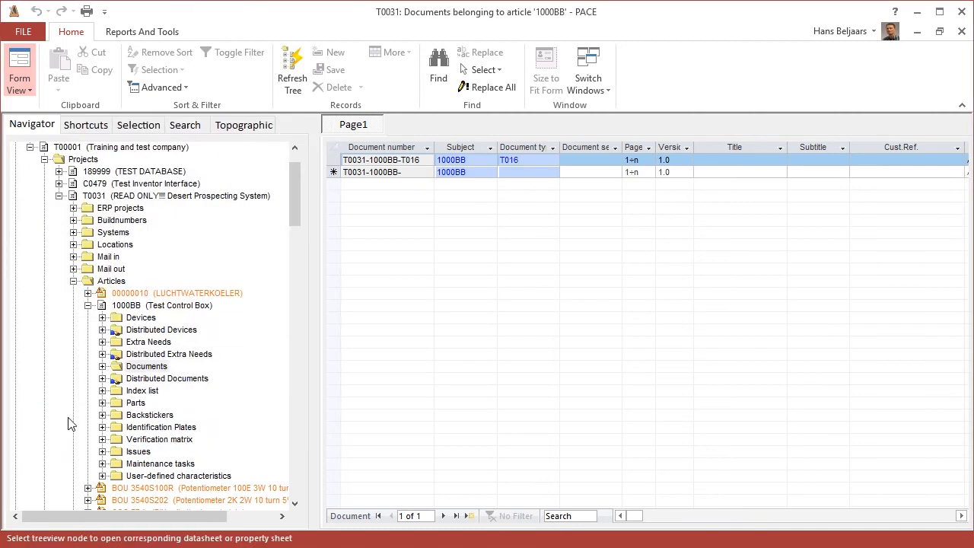
Step: Open the new T016 document of article 1000BB and show its check-in/check-out details
left_click(103, 367)
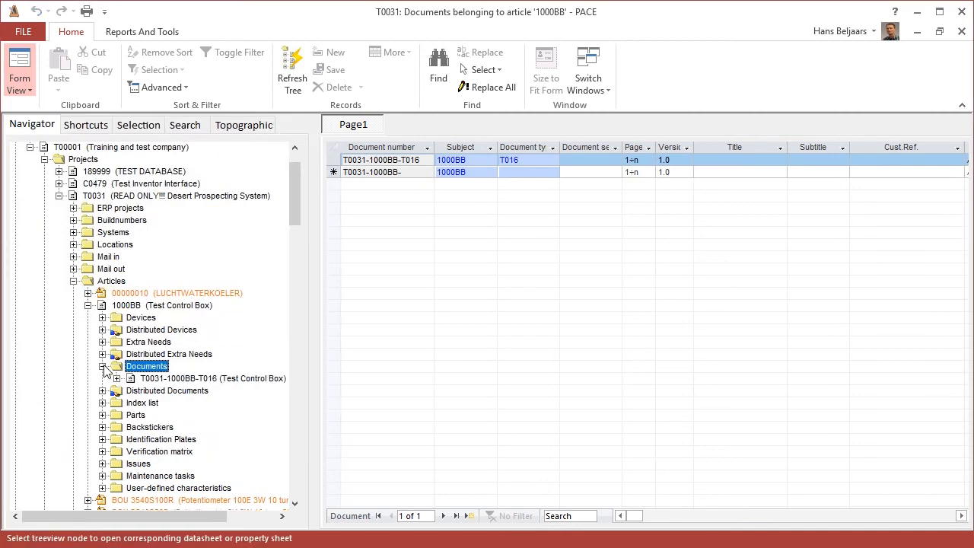
left_click(157, 383)
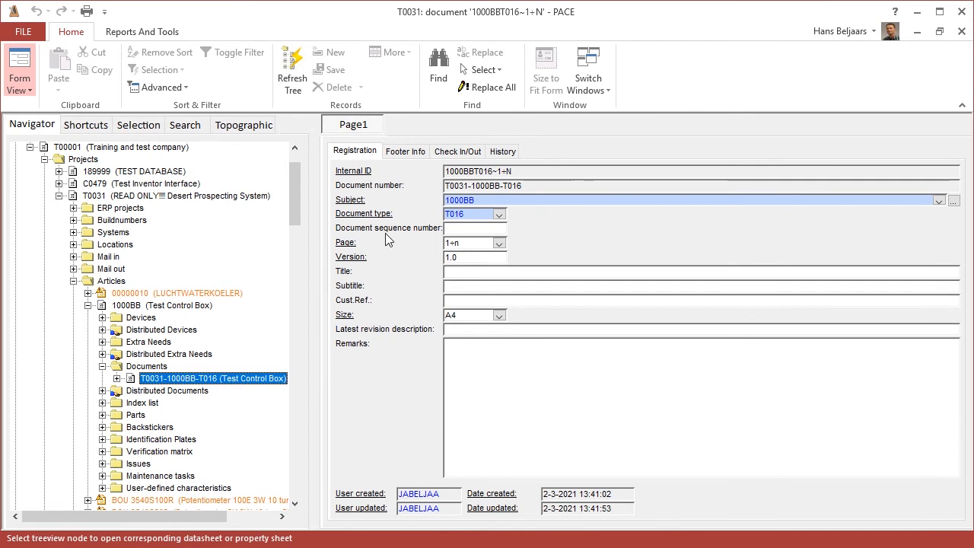
left_click(455, 151)
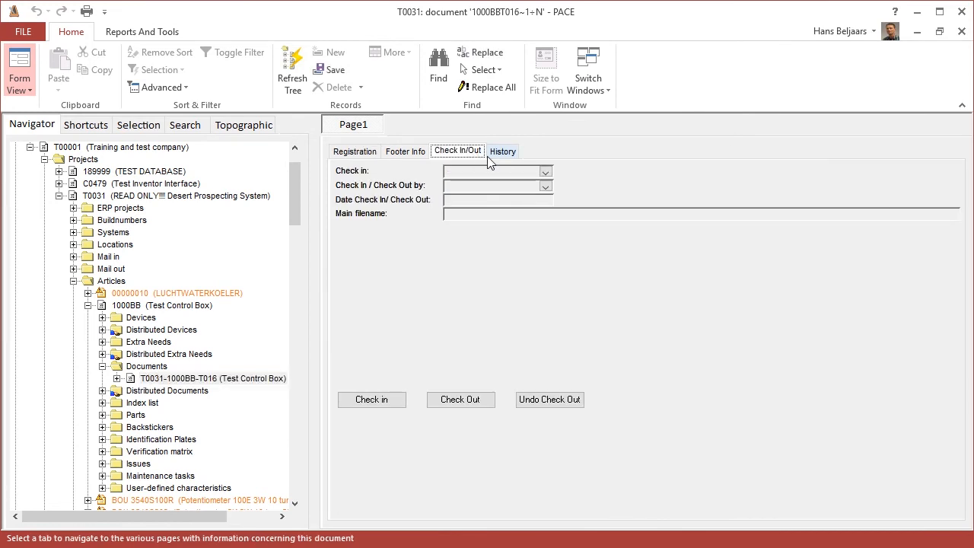
Step: Check in QuickStartManualExample.pdf from the Documents folder to document T0031-1000BB-T016
right_click(220, 377)
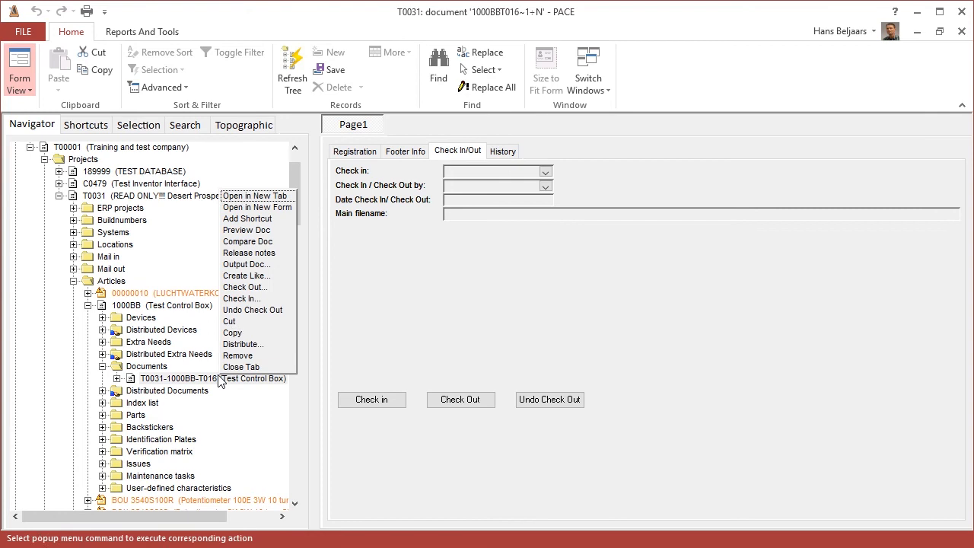
left_click(256, 298)
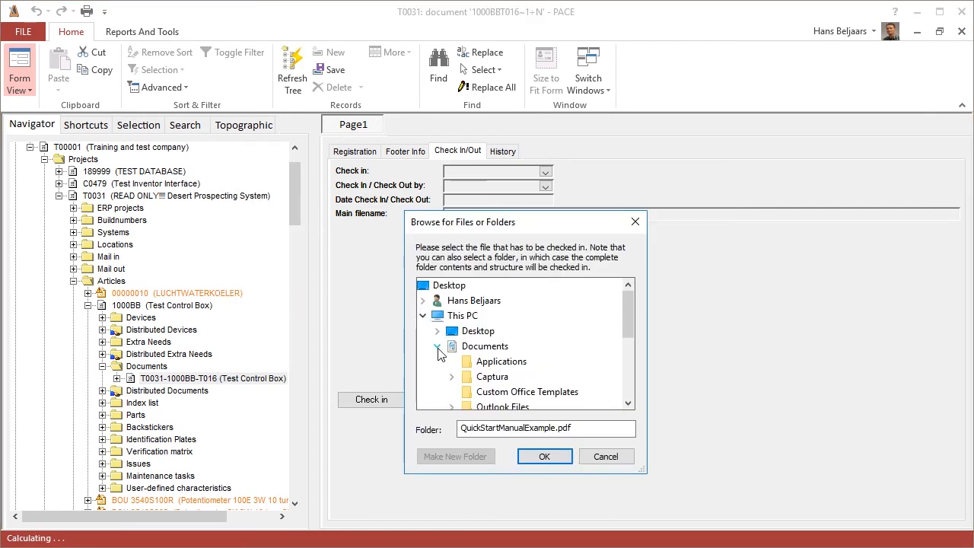
left_click(437, 347)
left_click(438, 347)
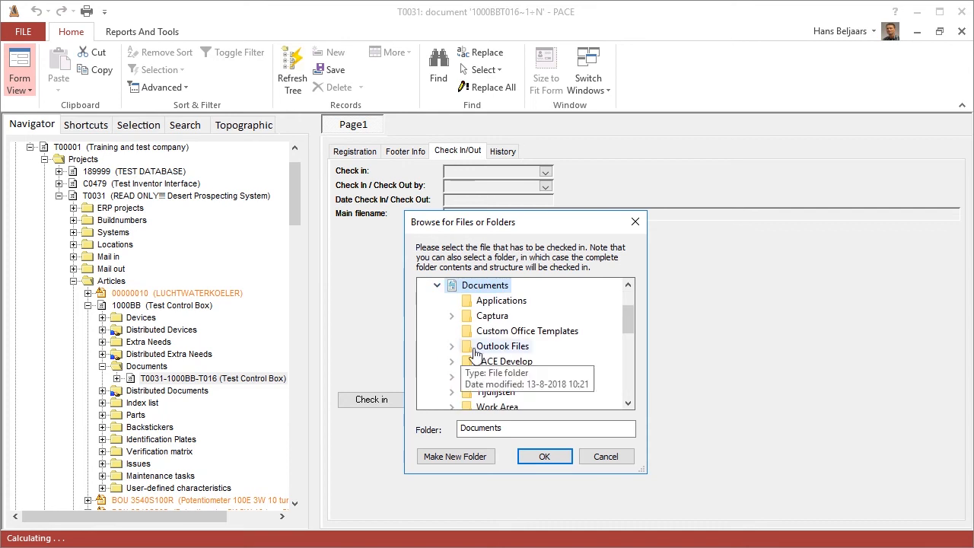
scroll(493, 364, "down", 2)
scroll(493, 363, "down", 1)
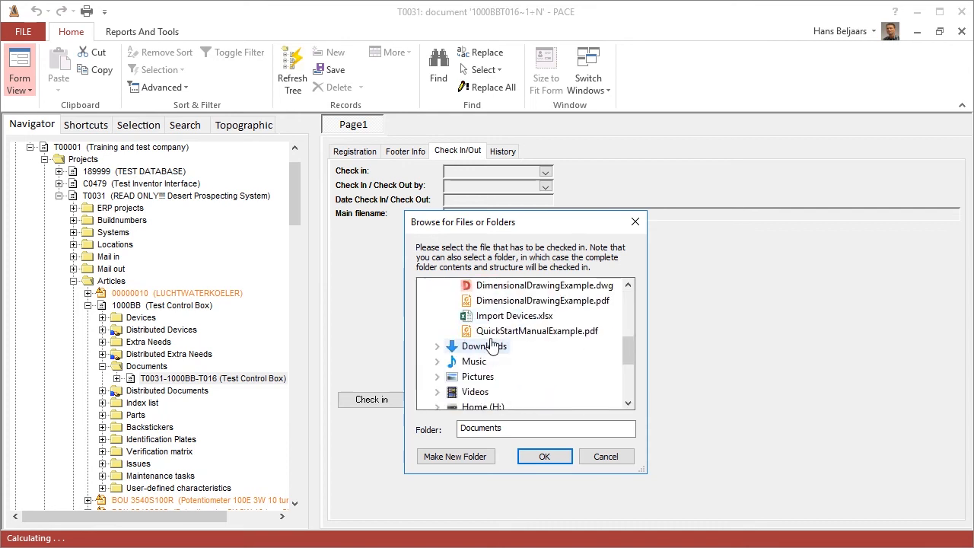
left_click(491, 335)
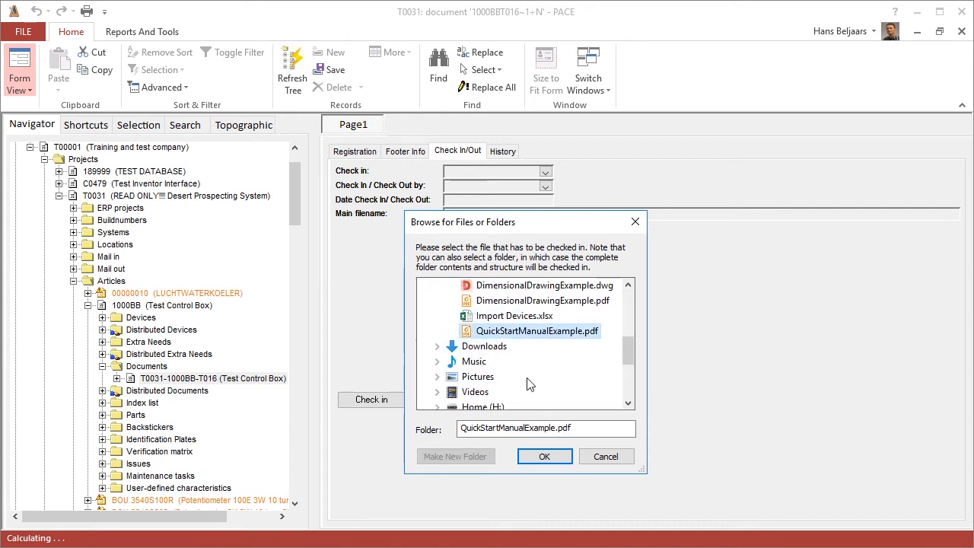
left_click(551, 461)
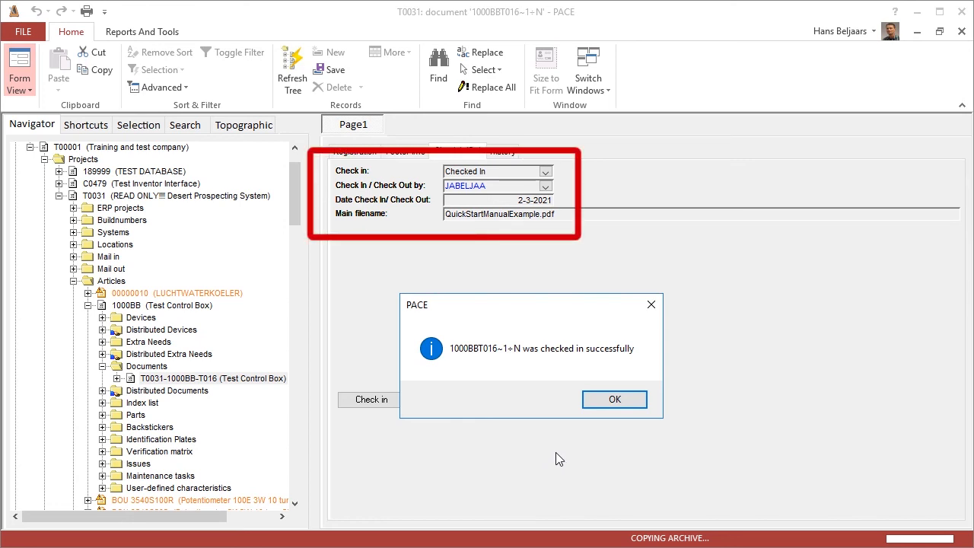
left_click(602, 401)
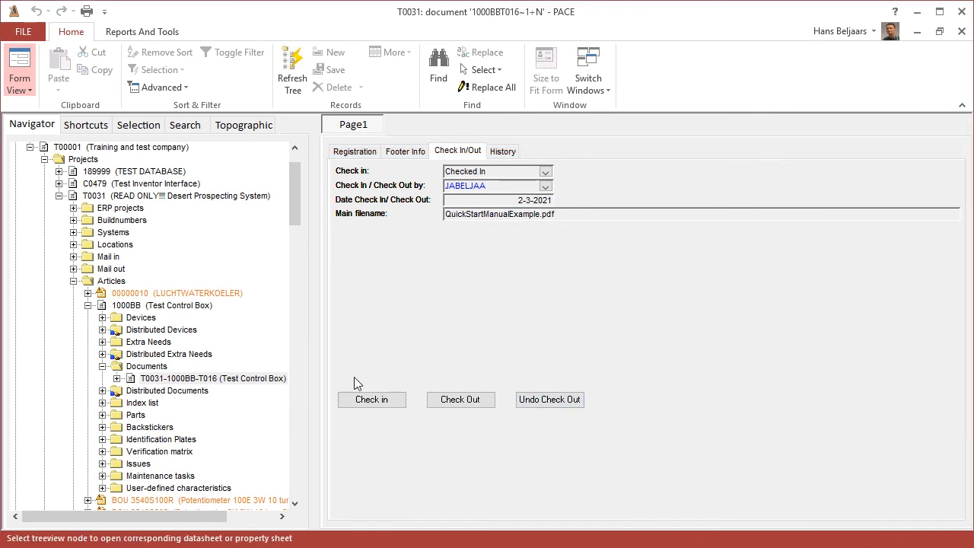
Step: Preview the checked-in file of document T0031-1000BB-T016 and close the PDF reader
left_click(218, 376)
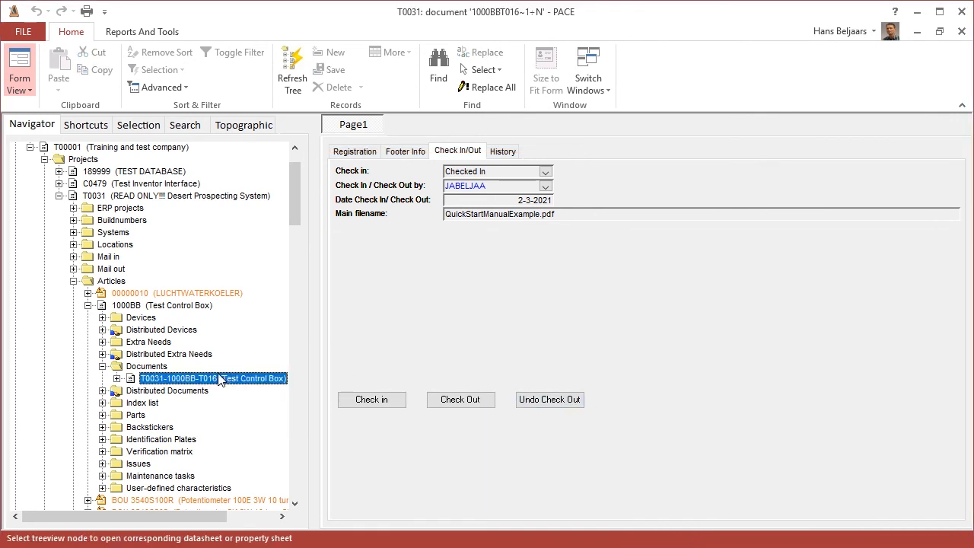
right_click(219, 378)
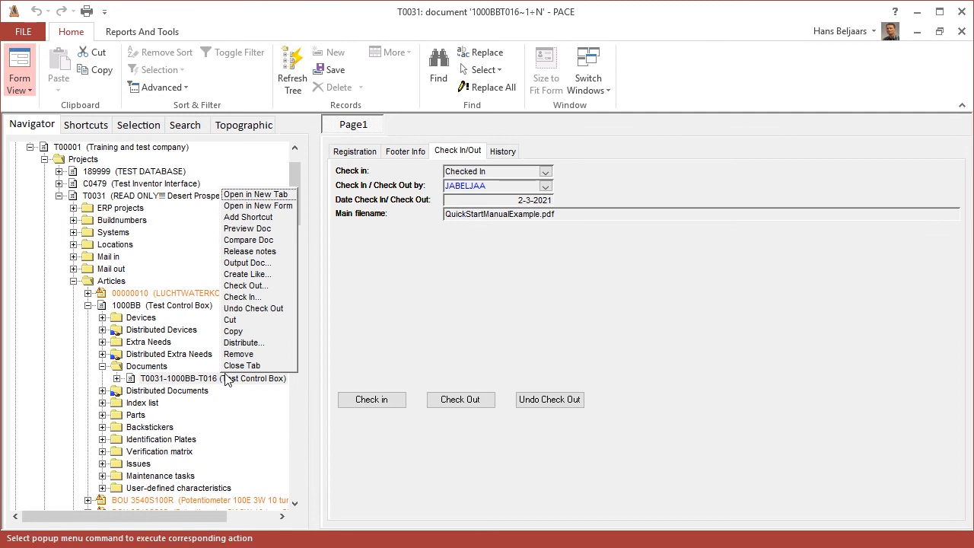
left_click(271, 230)
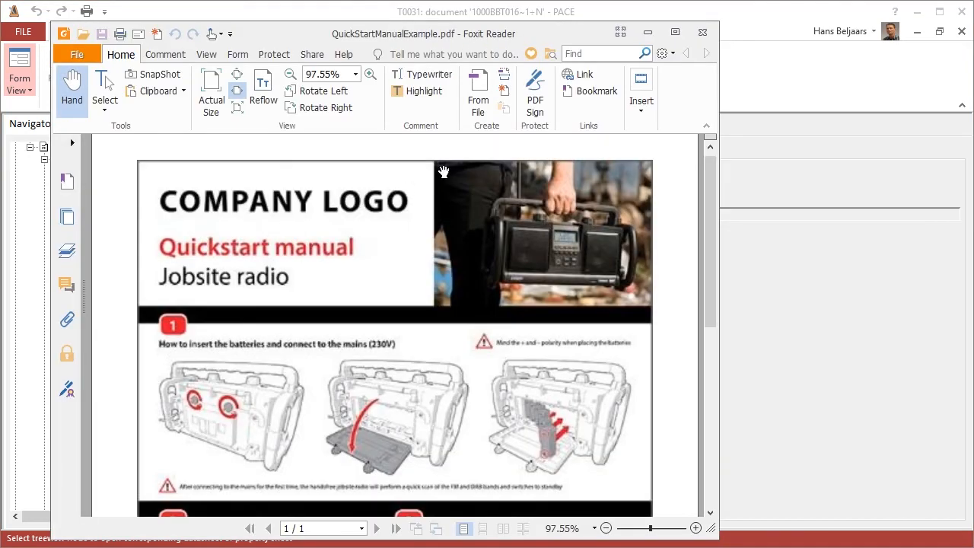
left_click(702, 33)
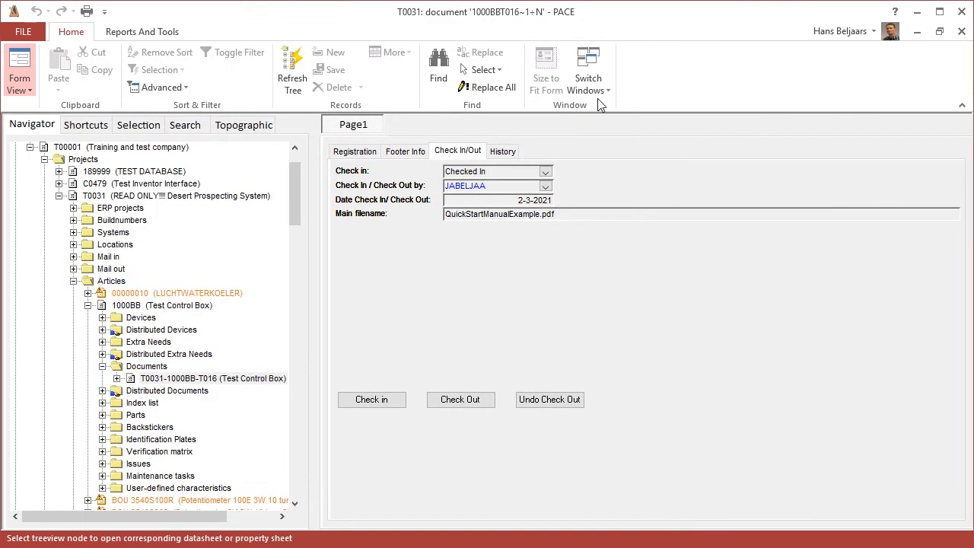
Step: Expand document T0031-1000BB-T016 and open the list of its checked-in files
left_click(117, 379)
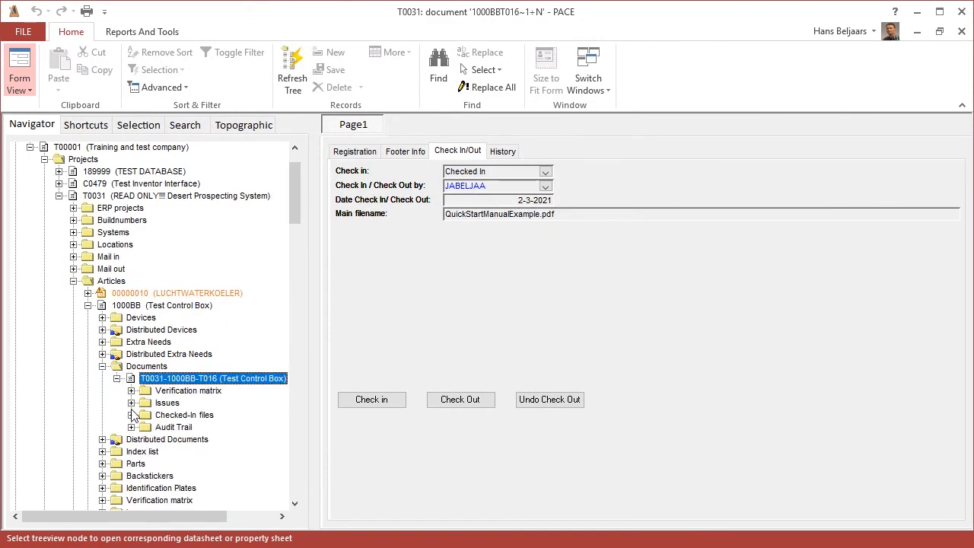
left_click(131, 416)
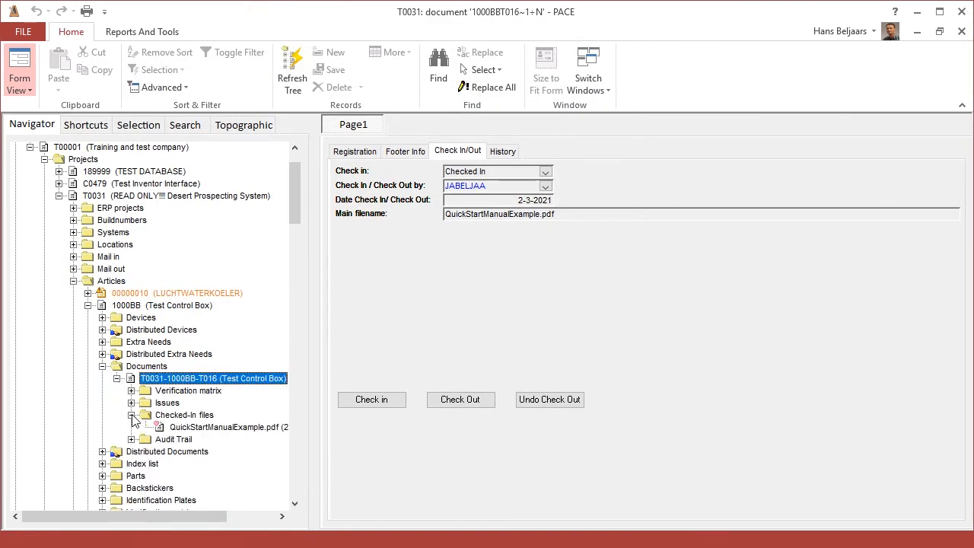
left_click(177, 417)
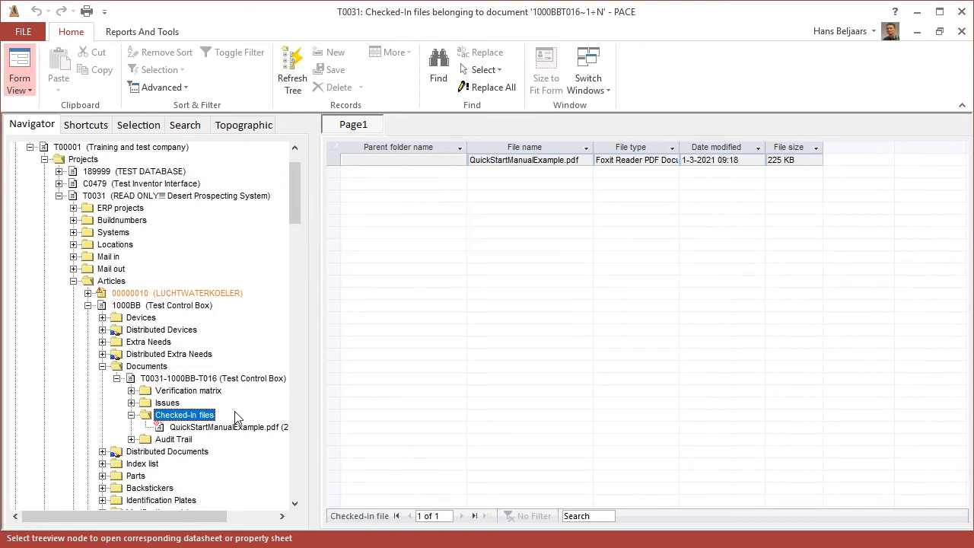
Step: Check out document T0031-1000BB-T016 to the Work Area folder and show its check-in/check-out details
left_click(215, 380)
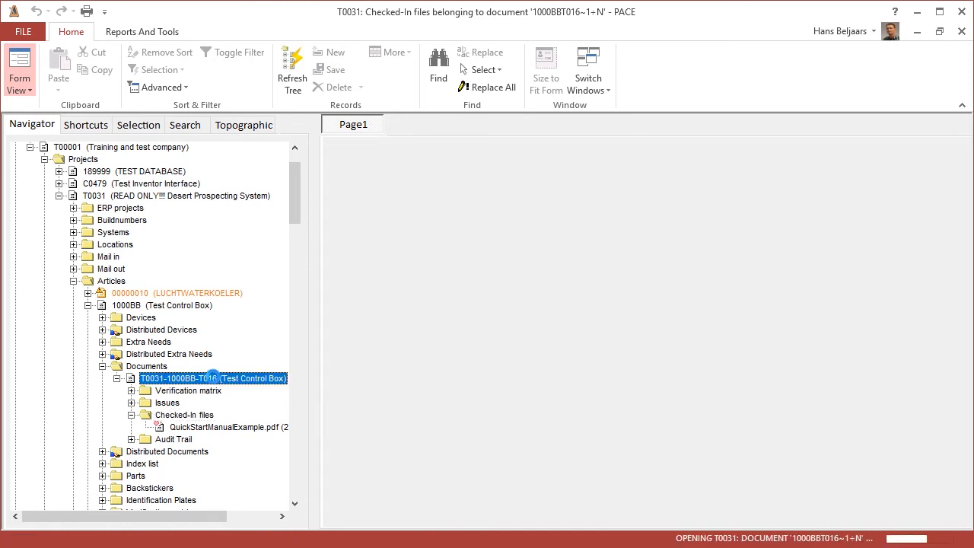
right_click(212, 378)
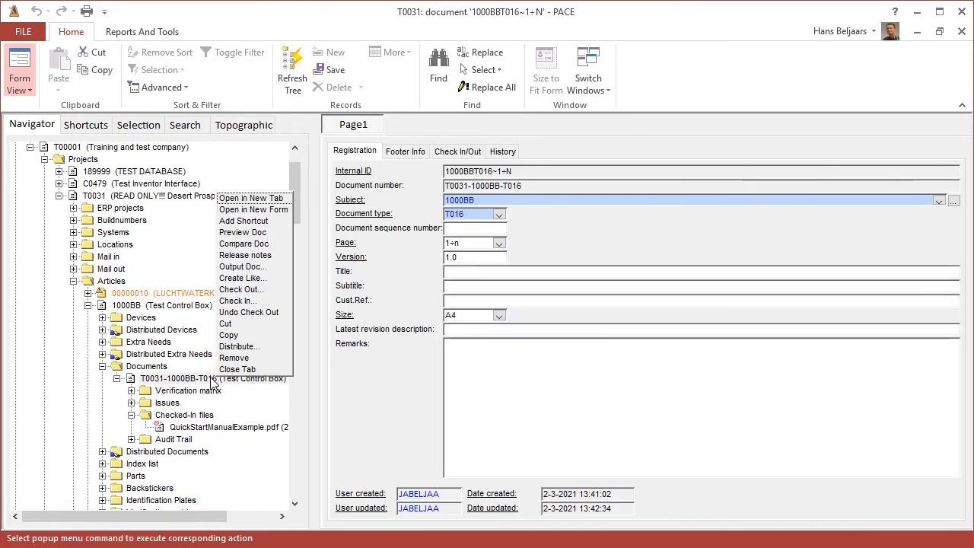
left_click(277, 290)
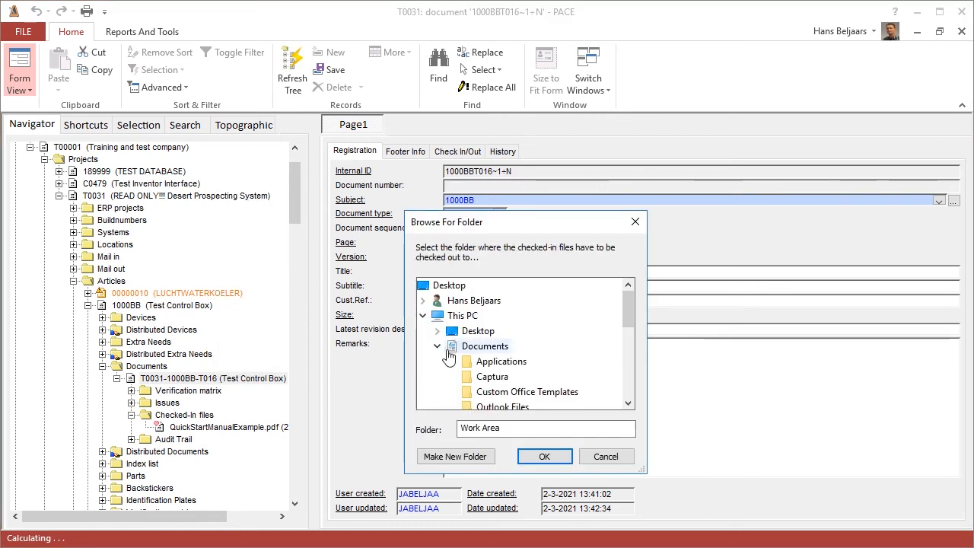
scroll(506, 384, "down", 1)
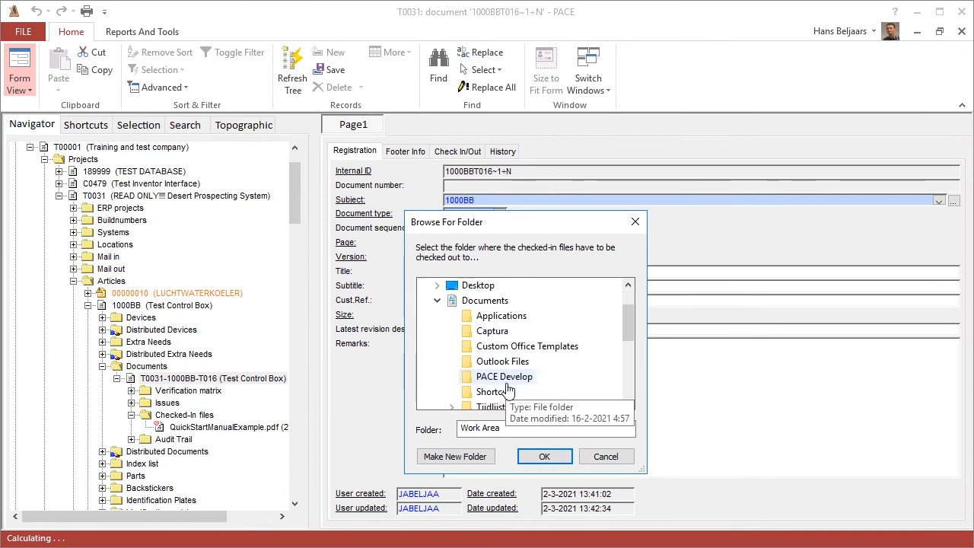
scroll(508, 389, "down", 1)
left_click(505, 378)
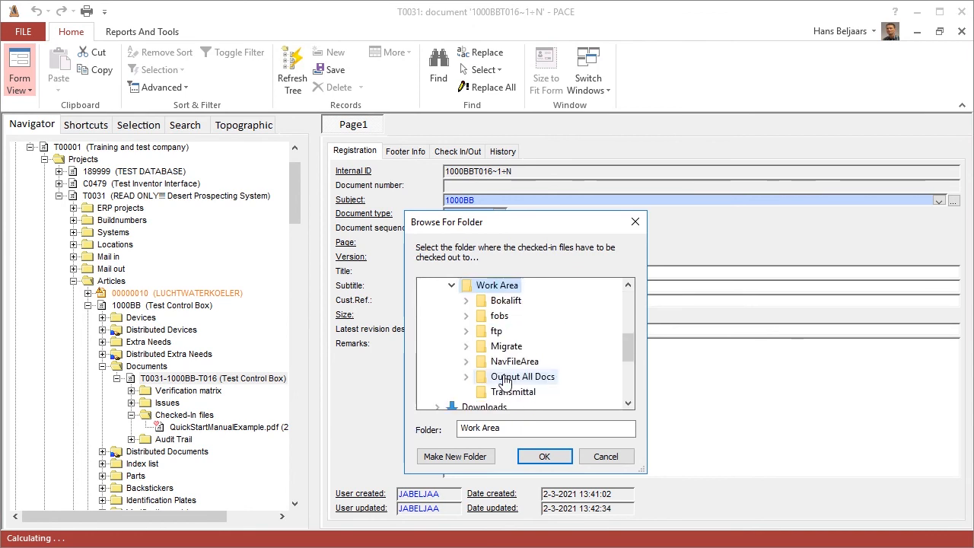
left_click(543, 457)
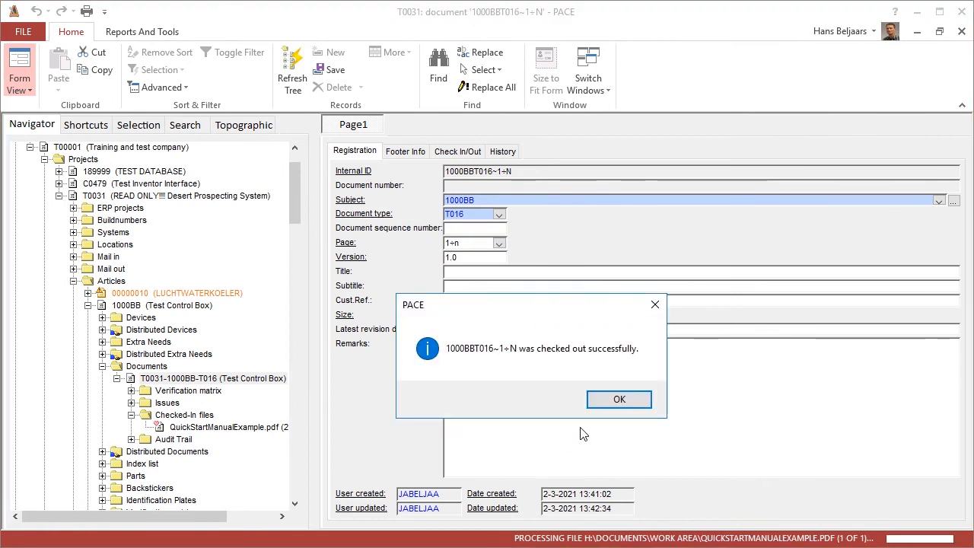
left_click(617, 401)
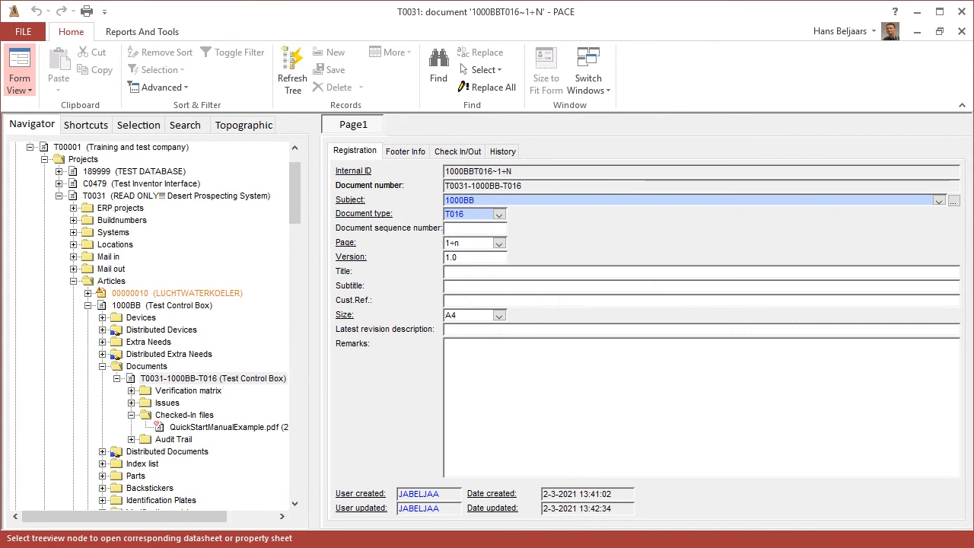
left_click(450, 155)
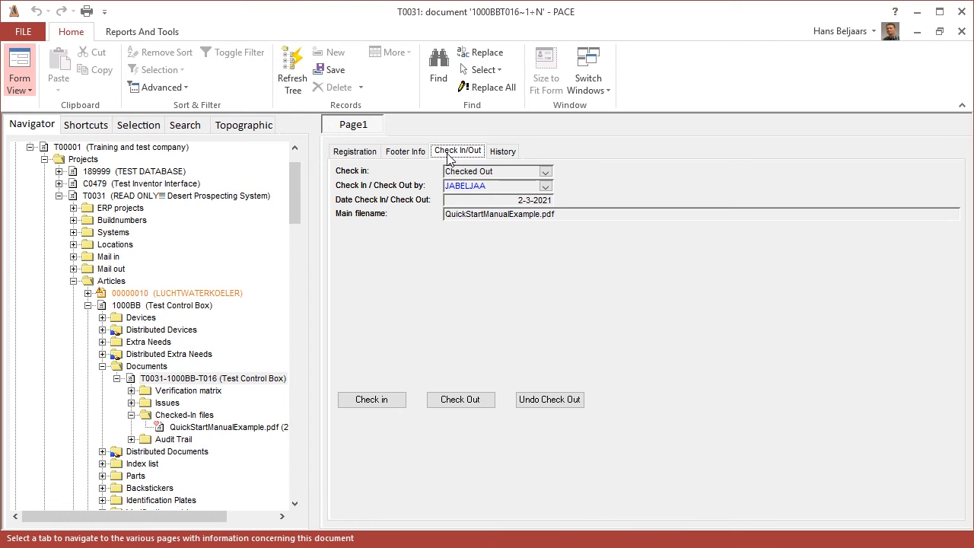
Step: Try to check out document T0031-1000BB-T016 a second time and dismiss the message
right_click(227, 380)
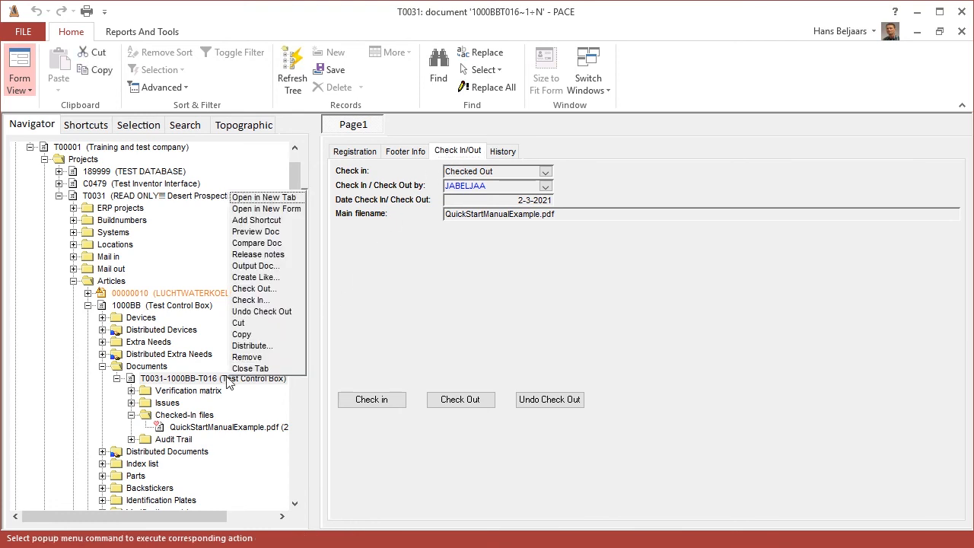
left_click(251, 288)
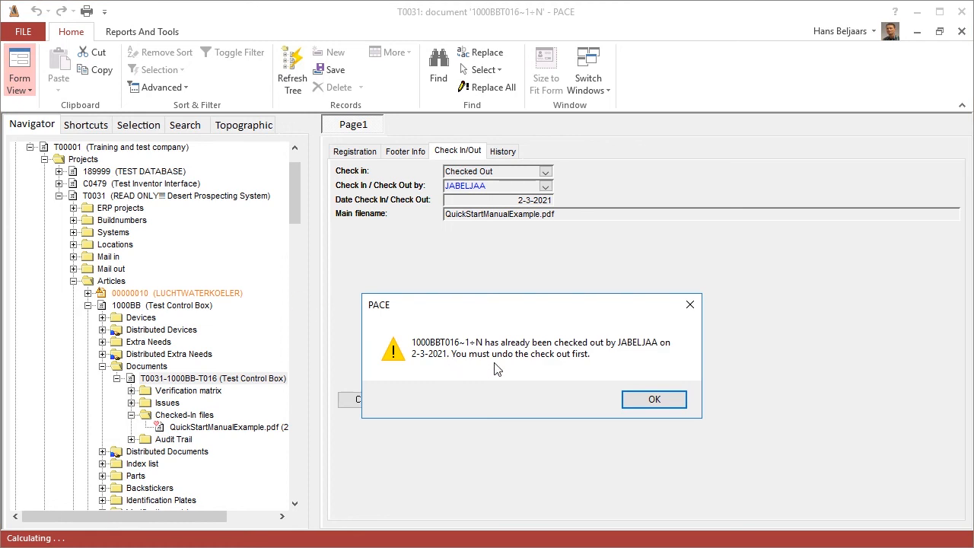
left_click(654, 400)
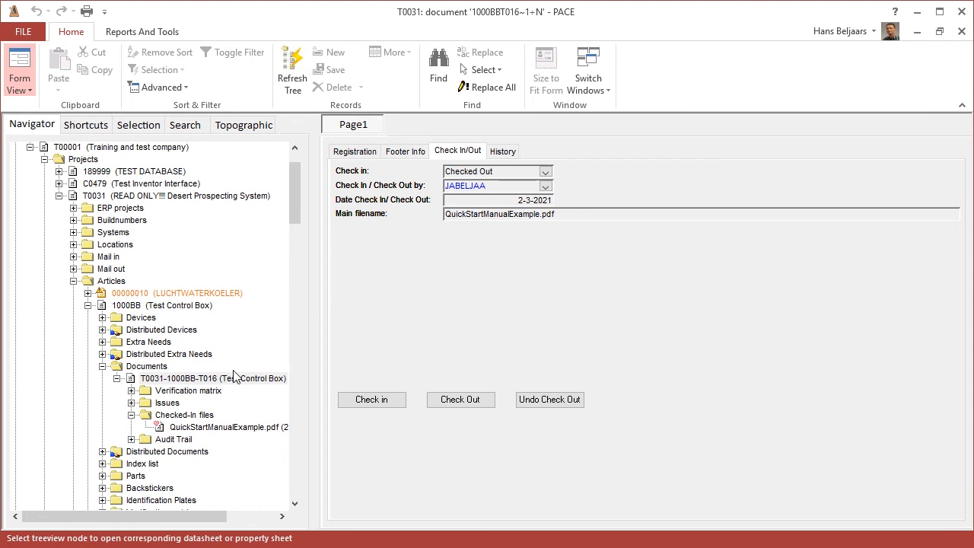
Step: Undo the check-out of document T0031-1000BB-T016
right_click(219, 378)
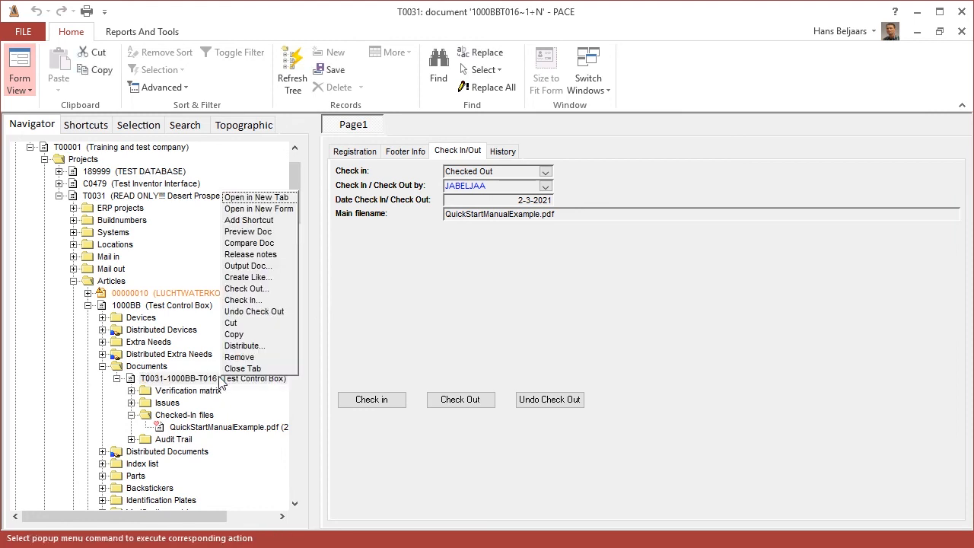
left_click(289, 312)
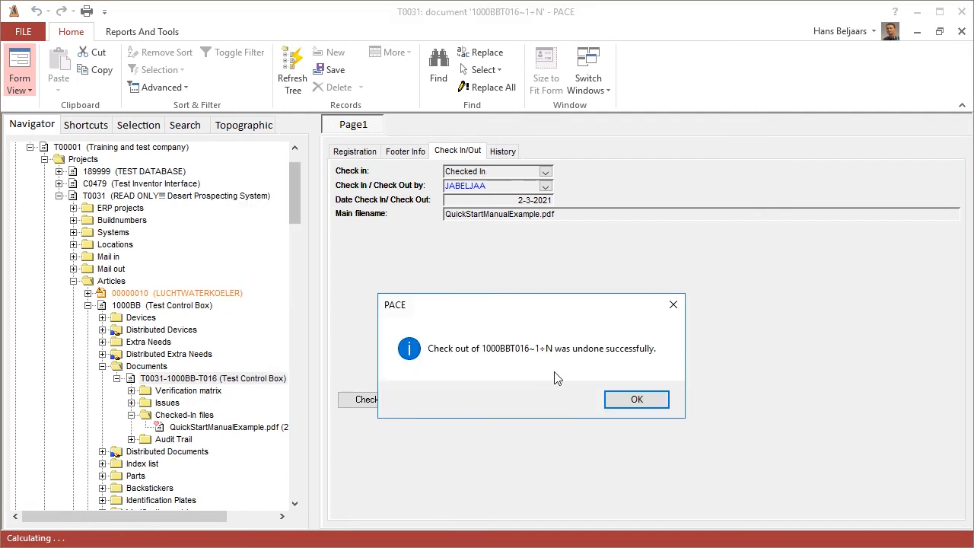
left_click(645, 398)
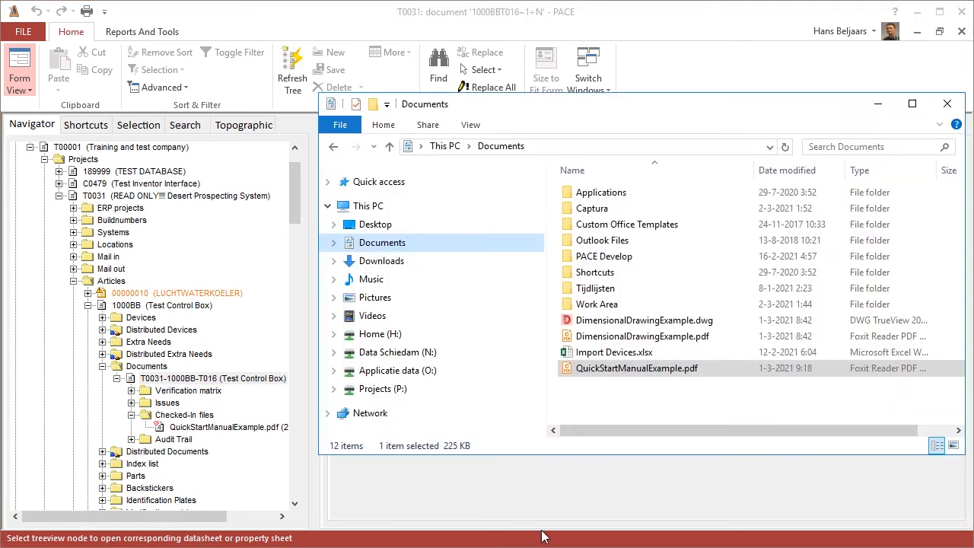
Step: Try to check in Import Devices.xlsx straight from File Explorer's Documents folder to document T0031-1000BB-T016, declining to check in another file
left_click(608, 353)
left_click_drag(609, 353, 229, 381)
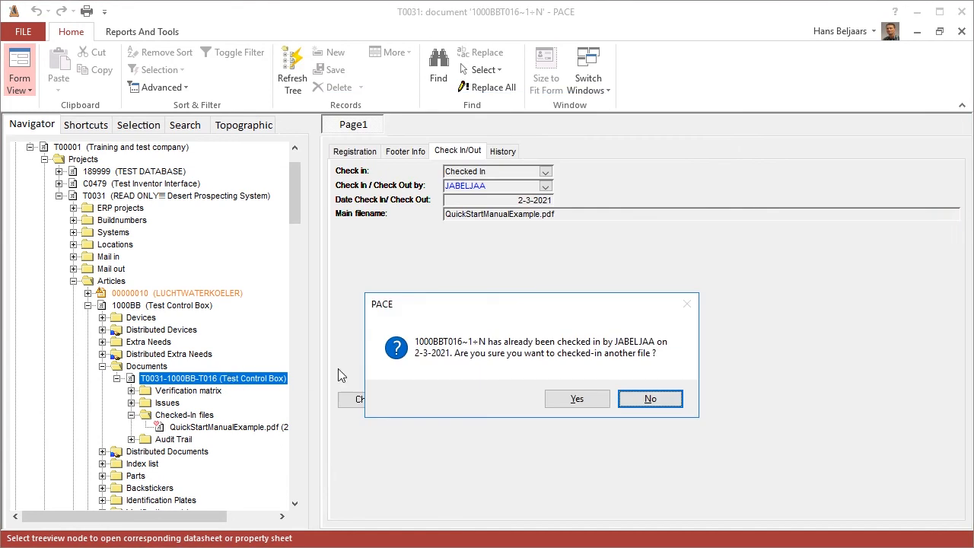
left_click(649, 400)
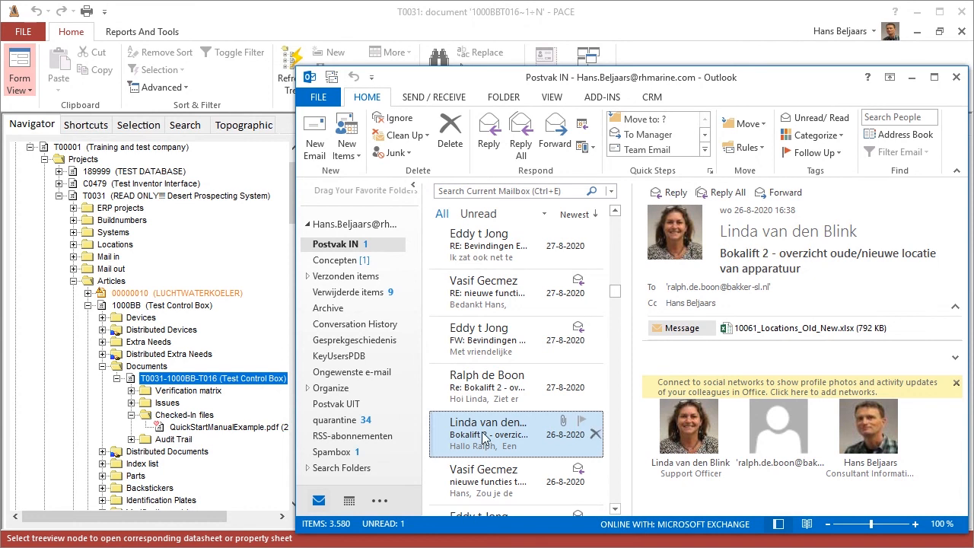
Step: Try to check in the selected Outlook e-mail and its attachment 10061_Locations_Old_New.xlsx to document T0031-1000BB-T016, declining both times
left_click_drag(483, 438, 234, 383)
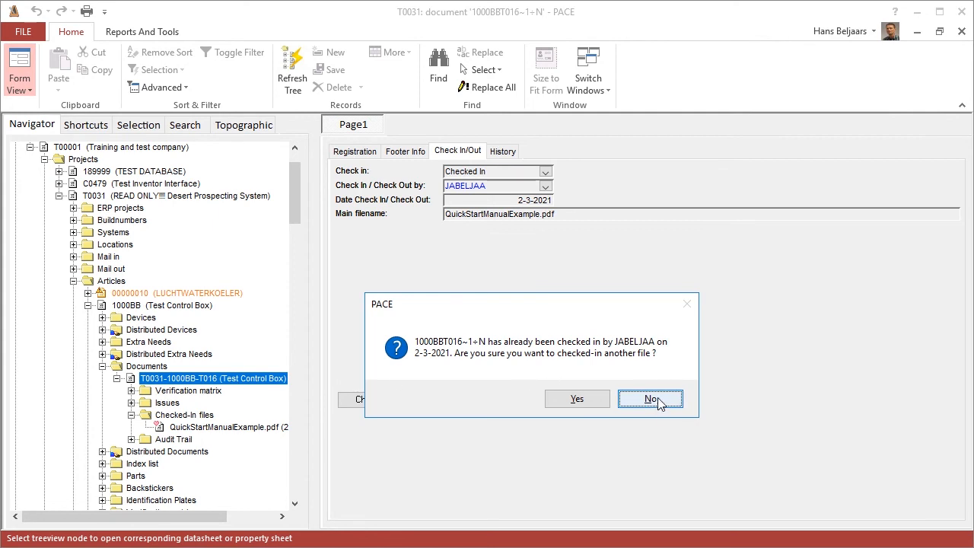
left_click(651, 399)
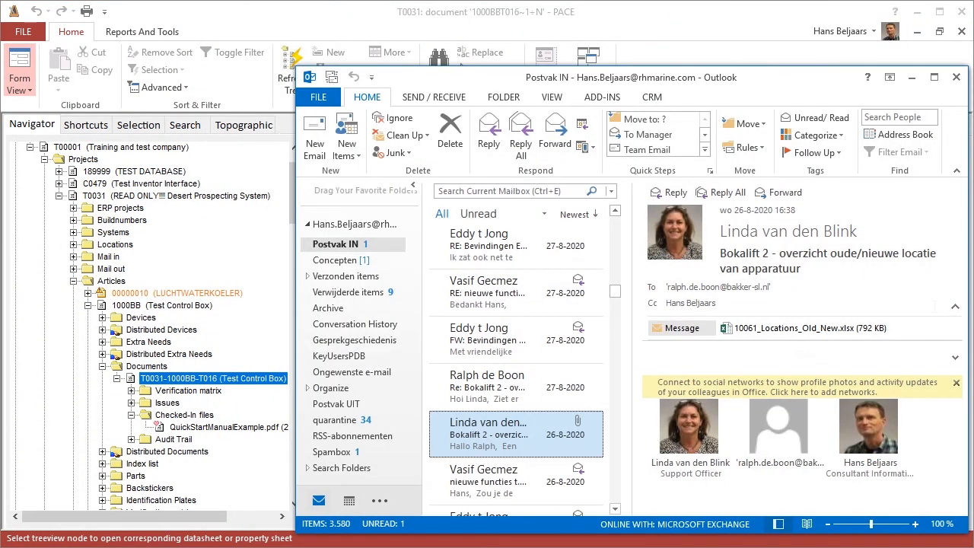
left_click(791, 329)
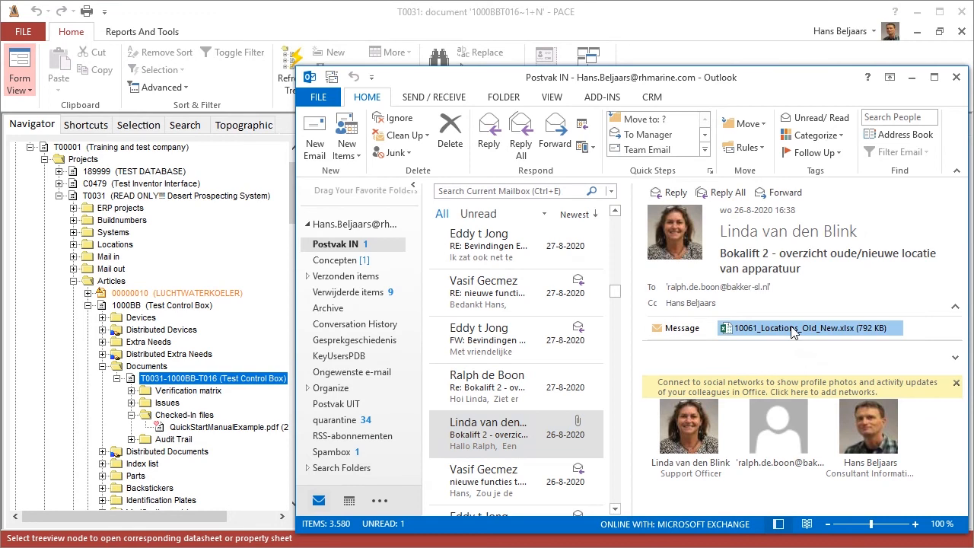
left_click_drag(792, 329, 236, 390)
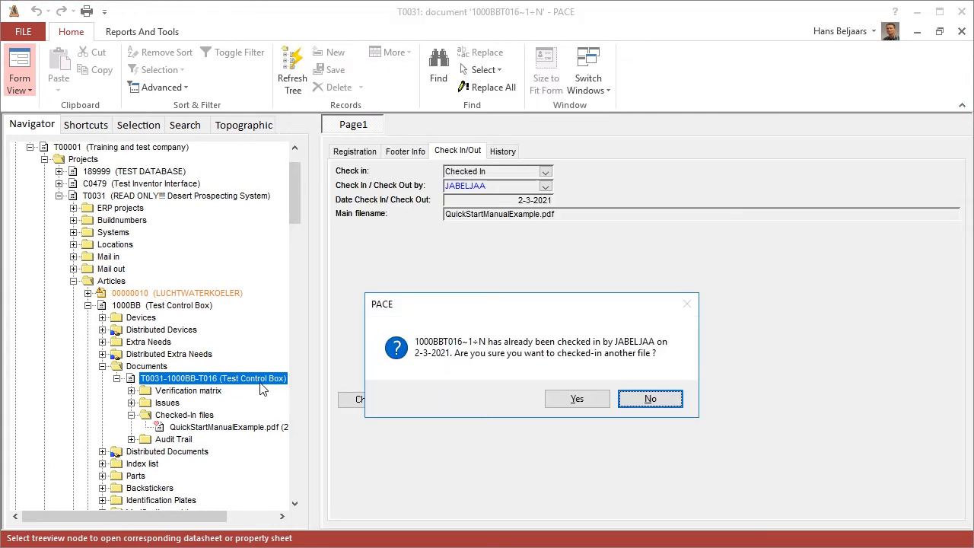
left_click(649, 400)
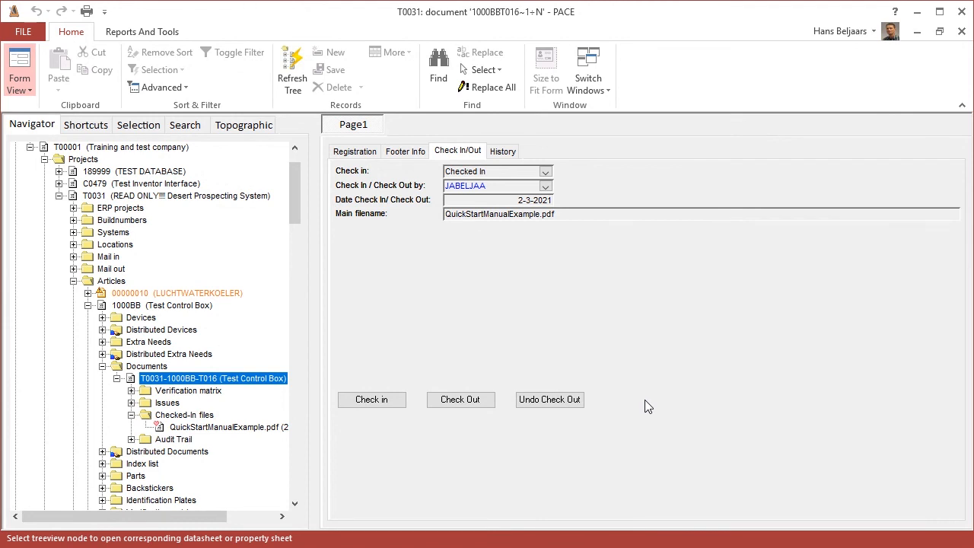
Step: Bring DimensionalDrawingExample.pdf from File Explorer into article 1000BB's Documents folder, register it as document type T013 and check it in
key("alt+Tab")
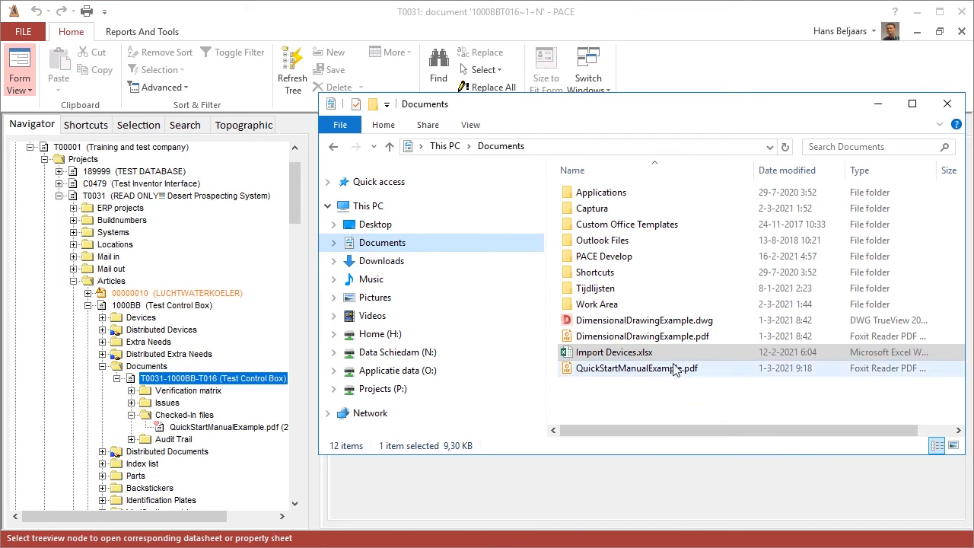
left_click(639, 340)
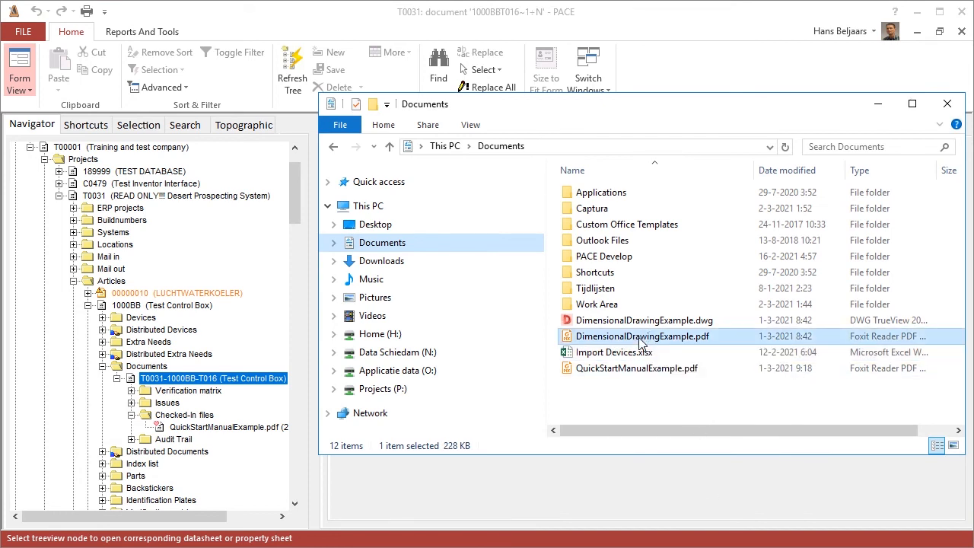
left_click_drag(639, 343, 168, 366)
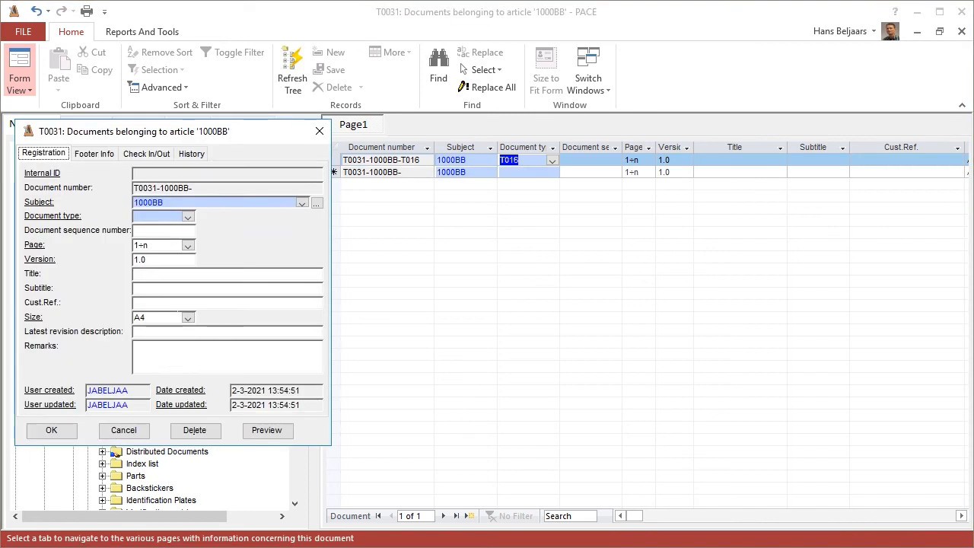
left_click(188, 217)
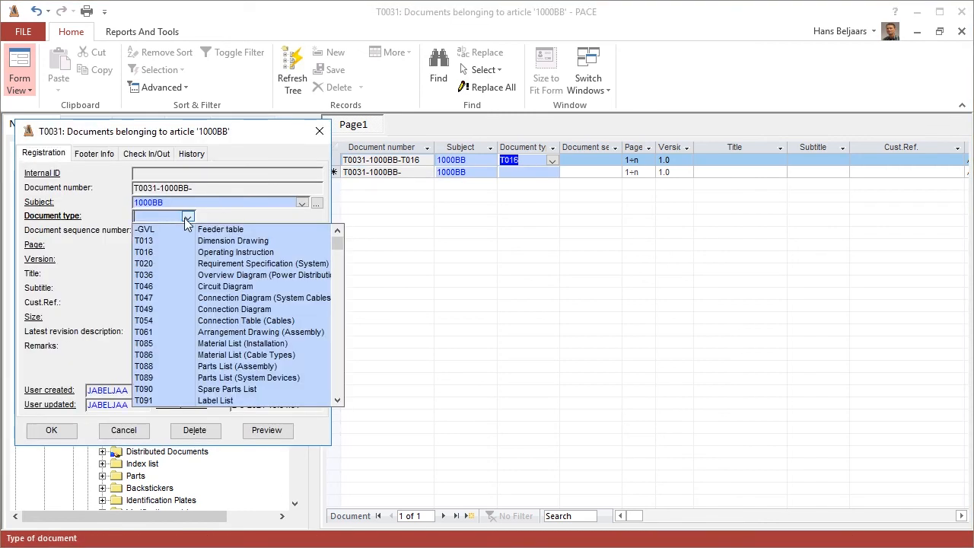
left_click(167, 242)
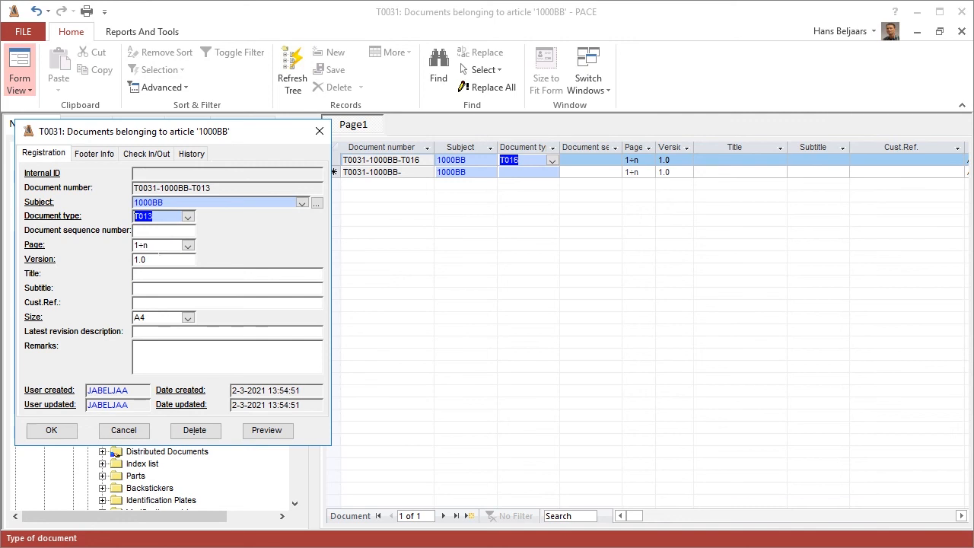
left_click(50, 432)
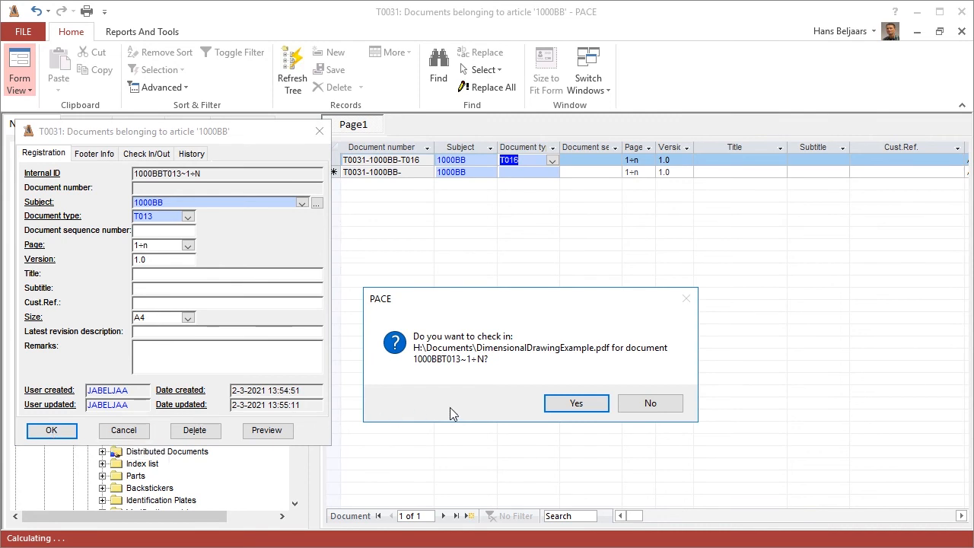
left_click(558, 406)
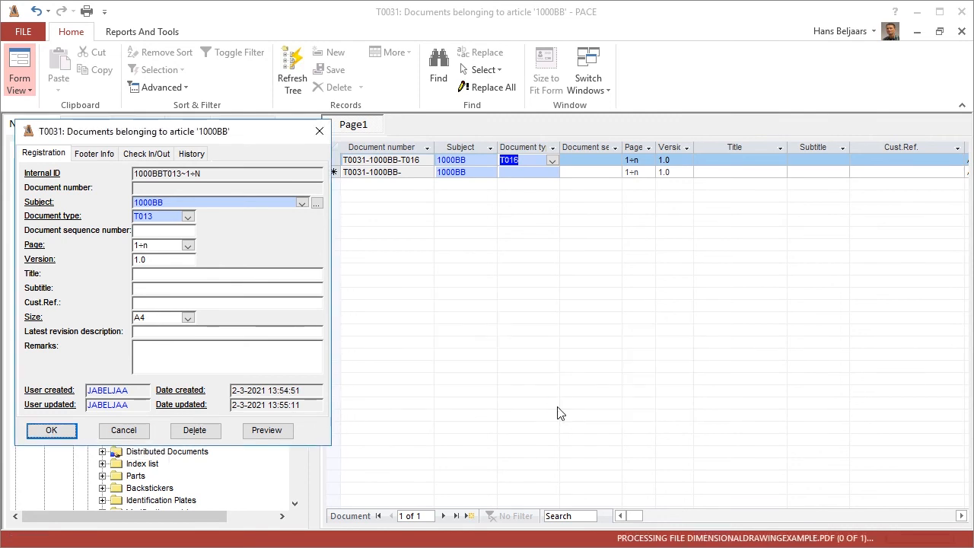
left_click(595, 406)
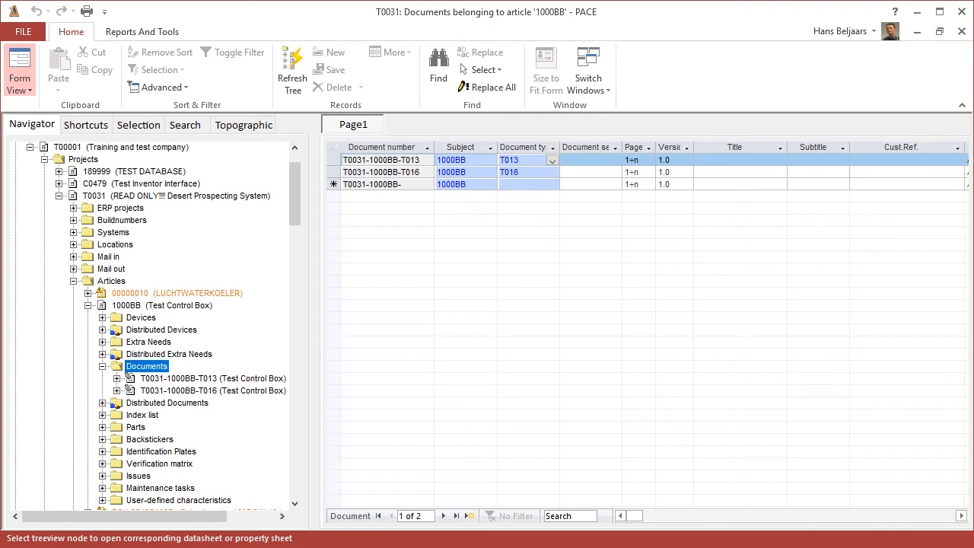
Step: Try to check in the complete Work Area folder from File Explorer to document T0031-1000BB-T013, declining to check in another file
key("alt+Tab")
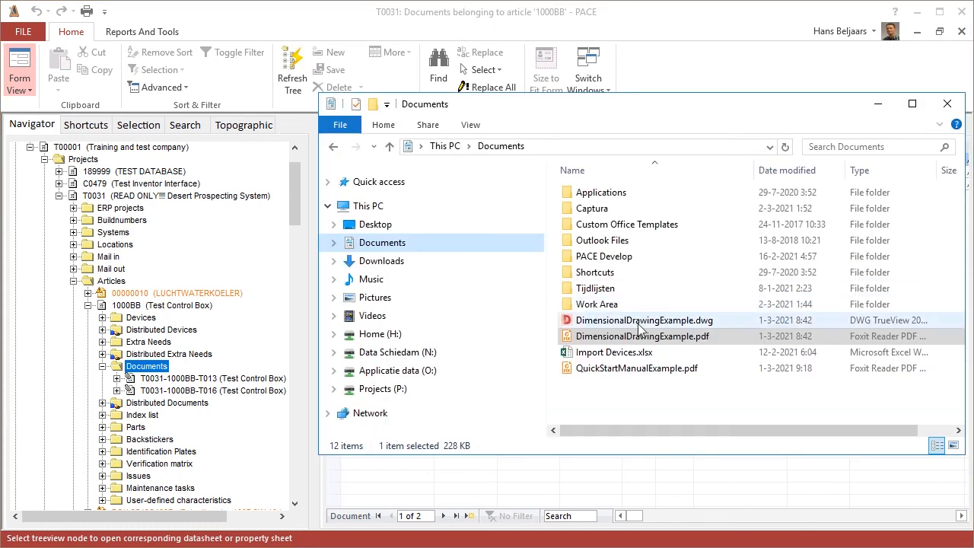
left_click_drag(592, 308, 206, 384)
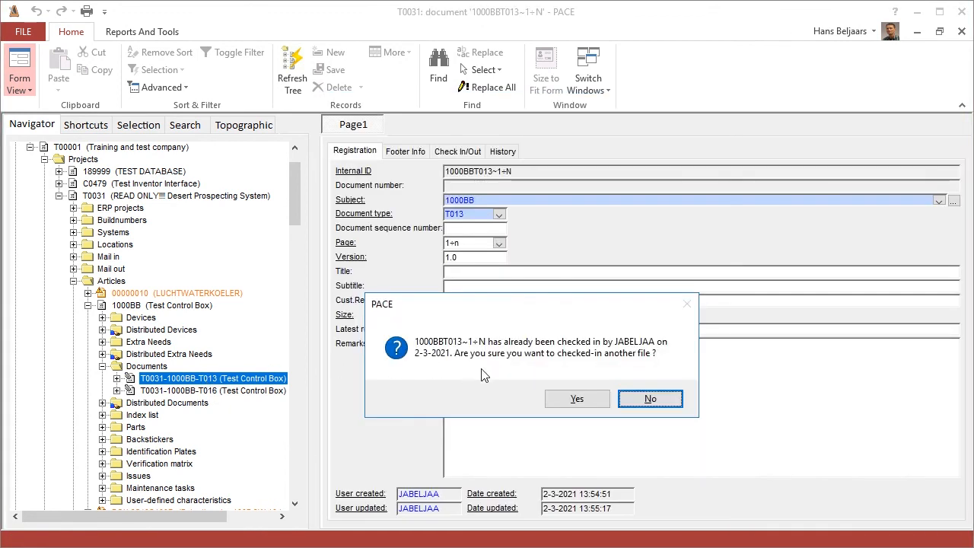
left_click(638, 400)
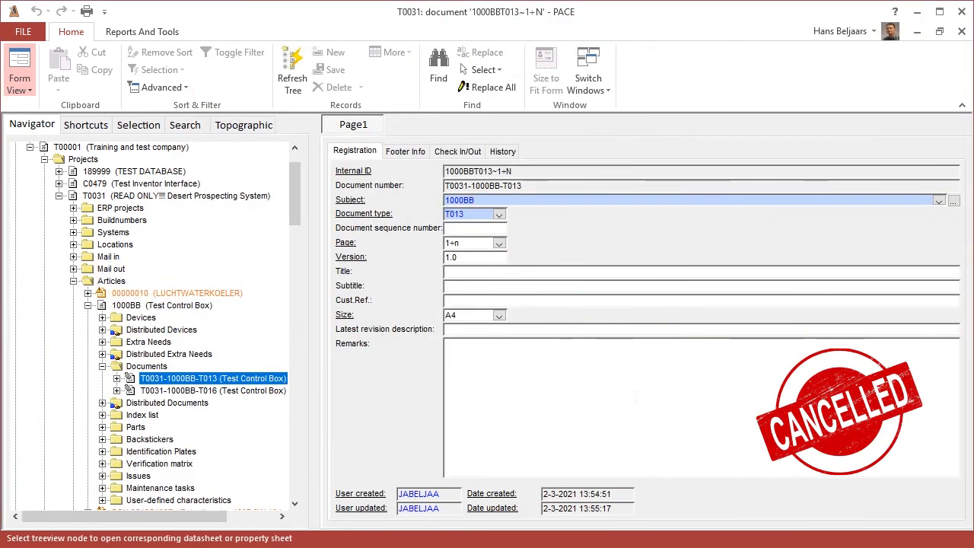
Step: Try to check in DimensionalDrawingExample.pdf, Import Devices.xlsx and QuickStartManualExample.pdf together from File Explorer to document T0031-1000BB-T013, declining the check-in
key("alt+Tab")
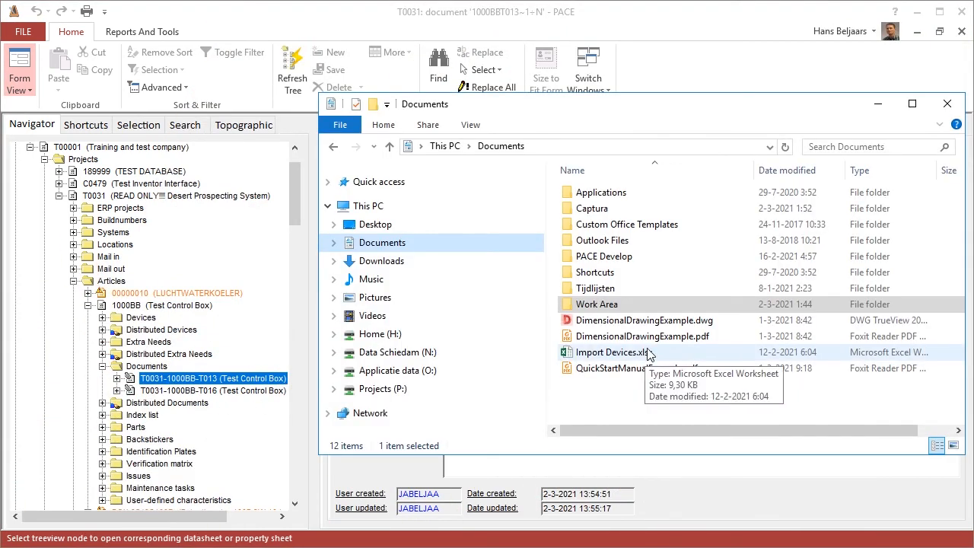
left_click(649, 341)
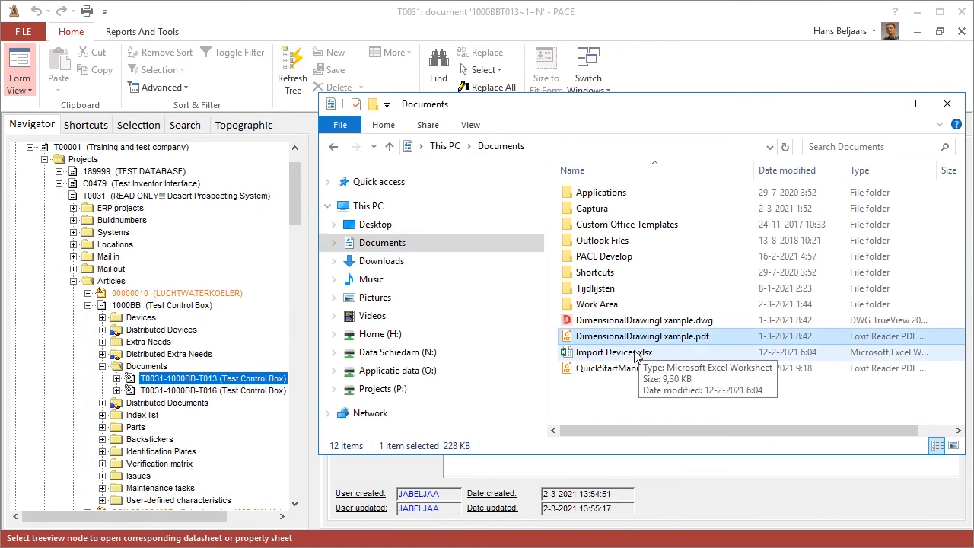
left_click(636, 355, "ctrl")
left_click(635, 370, "ctrl")
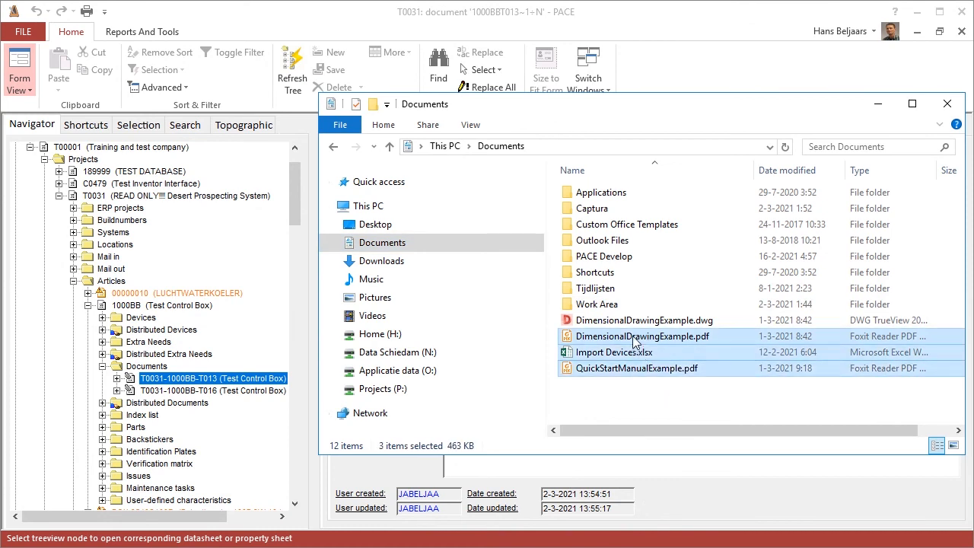
left_click_drag(509, 347, 249, 382)
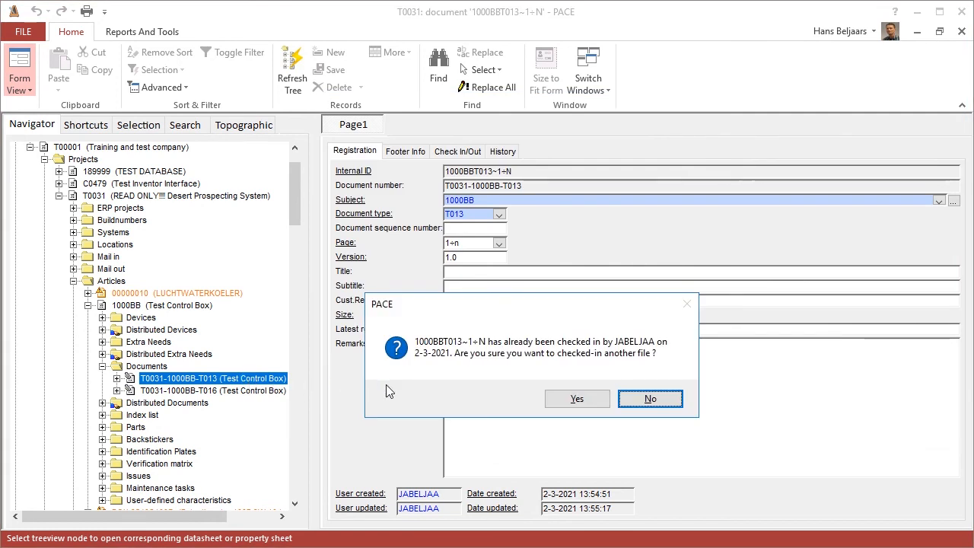
left_click(648, 401)
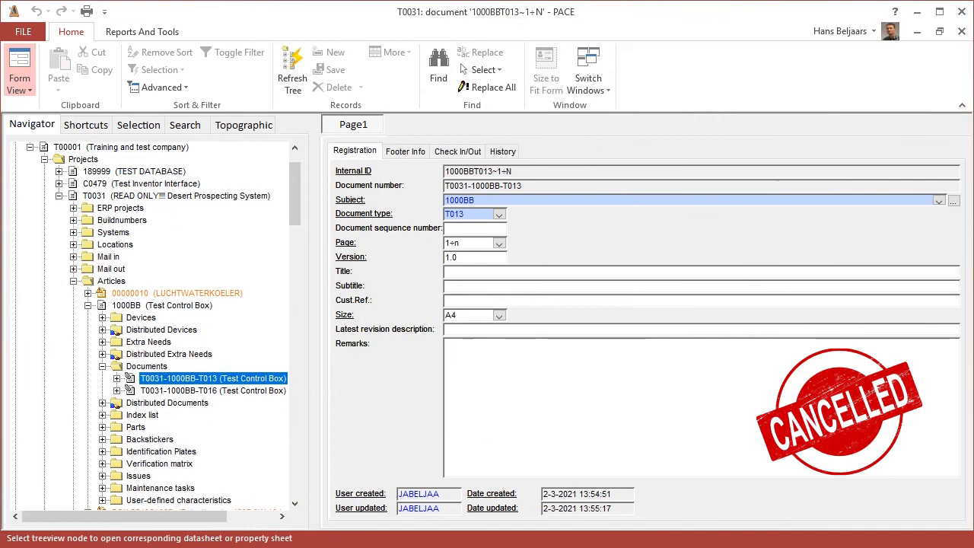
Step: Try to add DimensionalDrawingExample.dwg to the Checked-In files of document T0031-1000BB-T013 by browsing for it, and cancel the file selection
left_click(116, 378)
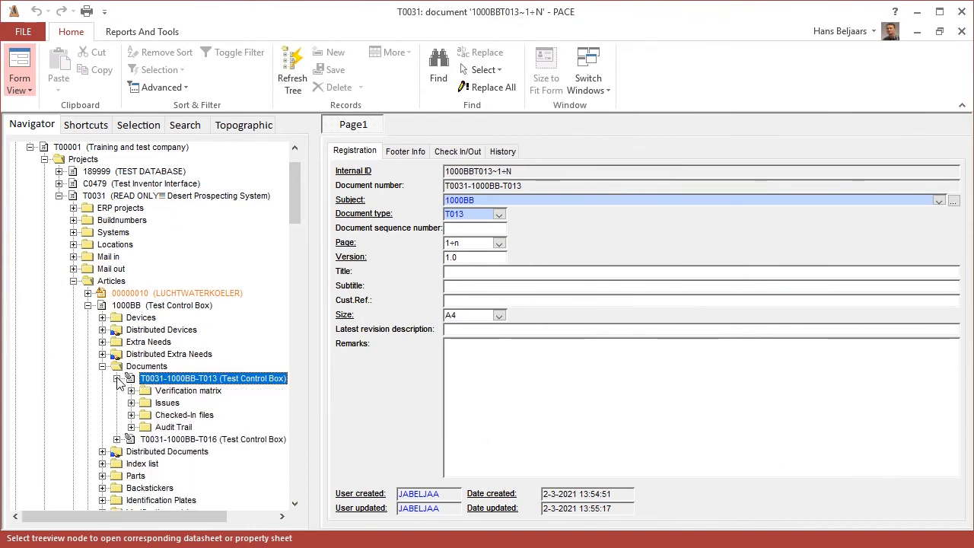
left_click(188, 415)
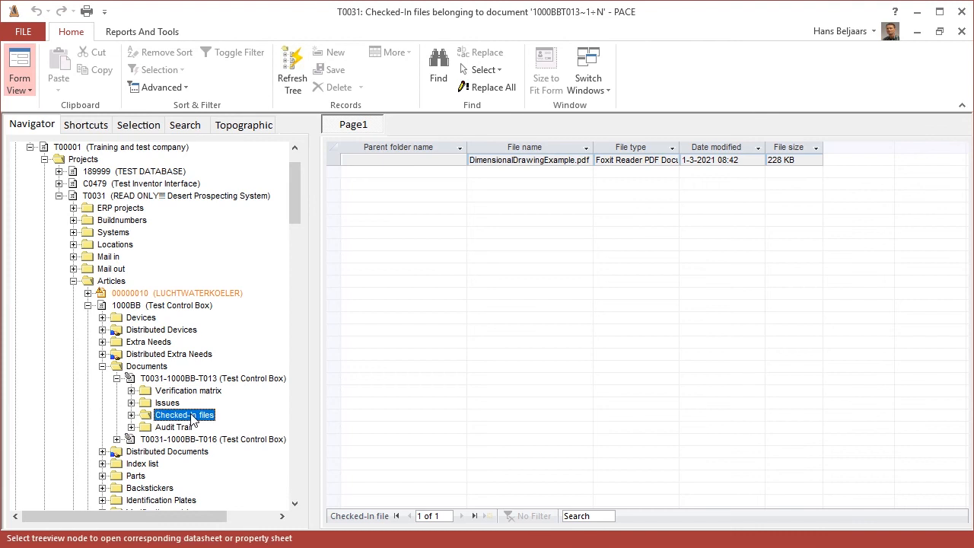
right_click(192, 417)
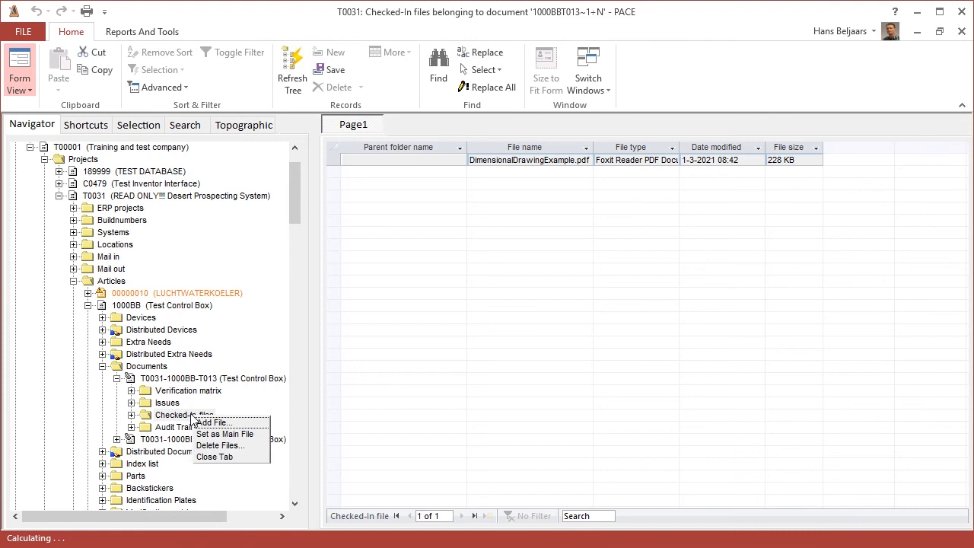
left_click(266, 423)
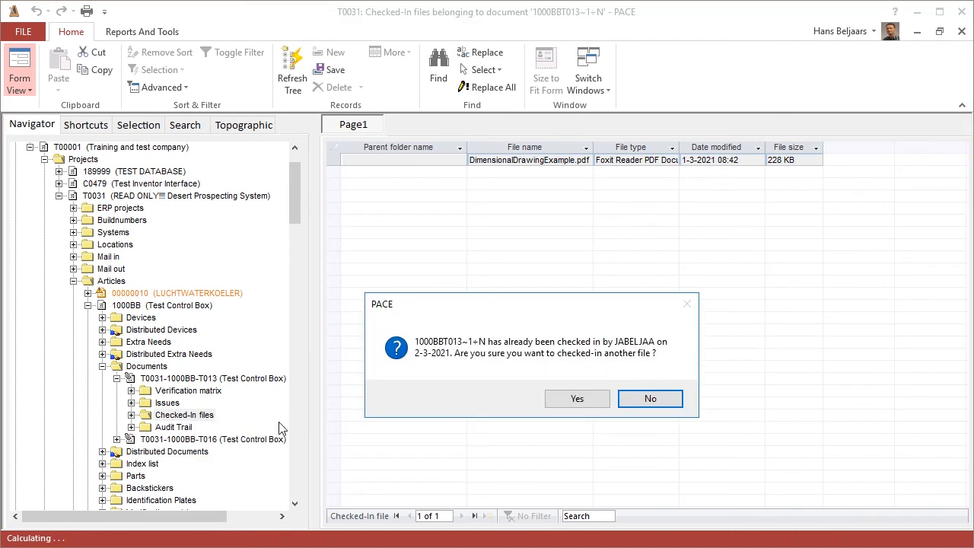
left_click(582, 401)
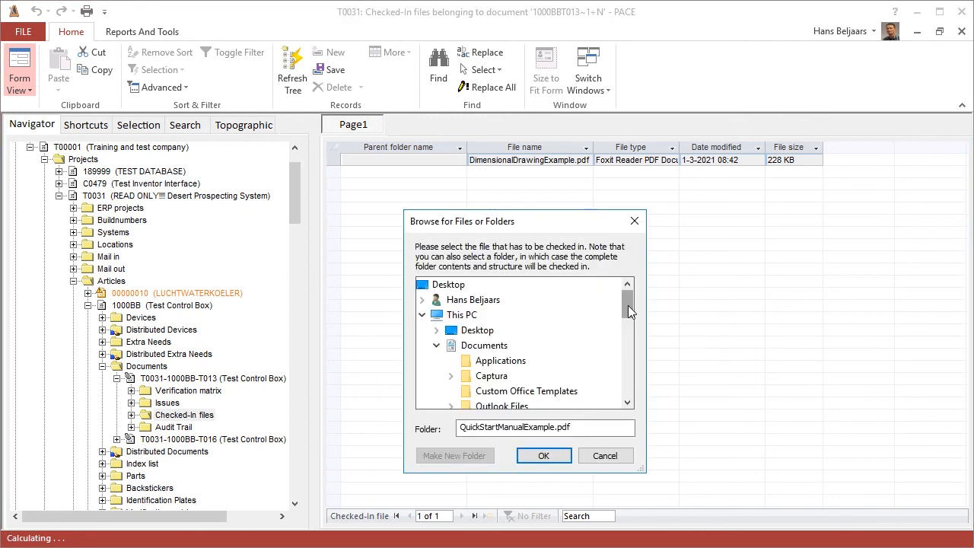
left_click_drag(628, 305, 629, 336)
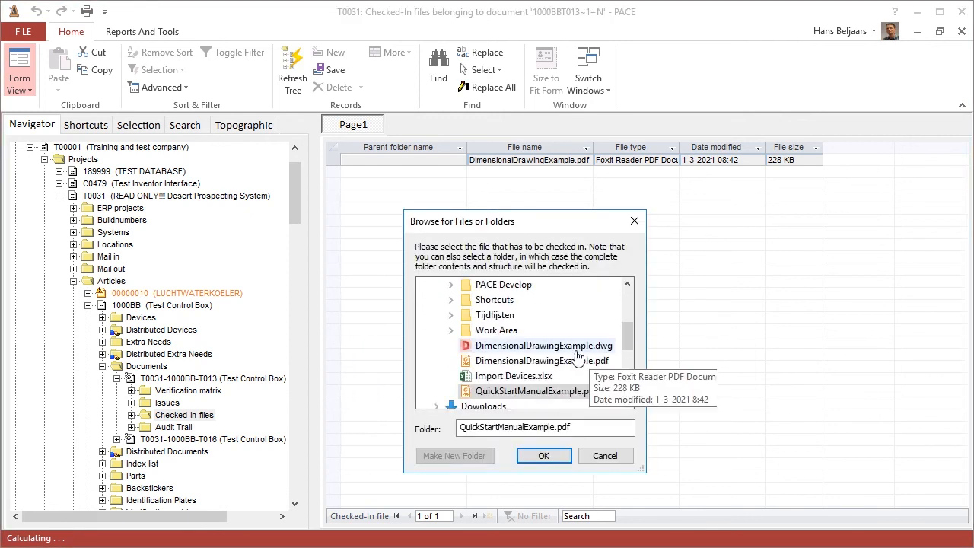
left_click(530, 351)
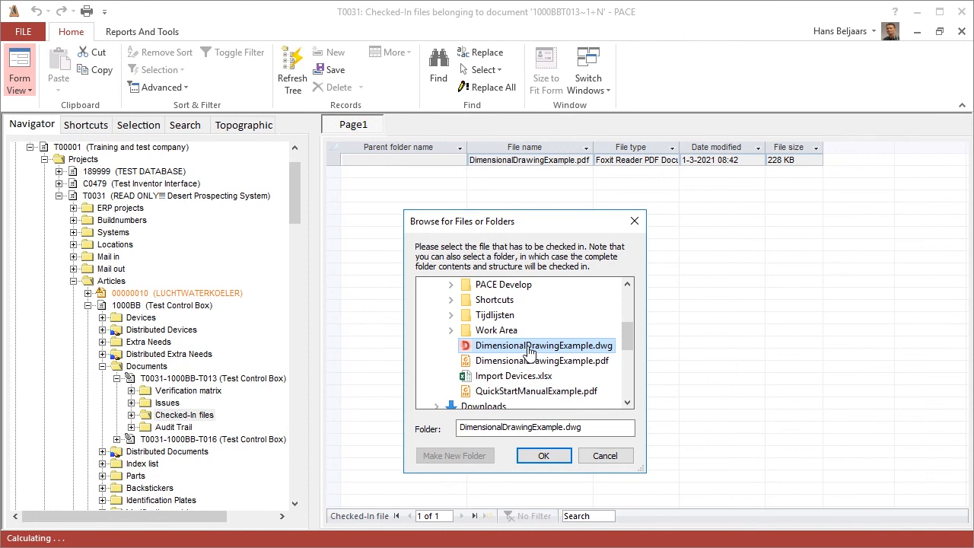
left_click(605, 456)
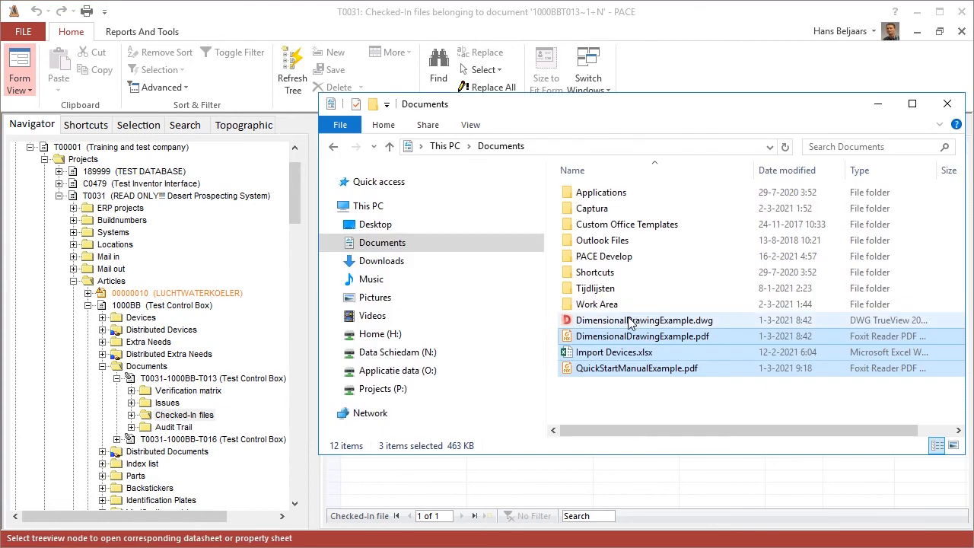
Step: Add DimensionalDrawingExample.dwg from File Explorer to the Checked-In files of document T0031-1000BB-T013, confirming the additional check-in
left_click(628, 322)
left_click_drag(628, 322, 206, 418)
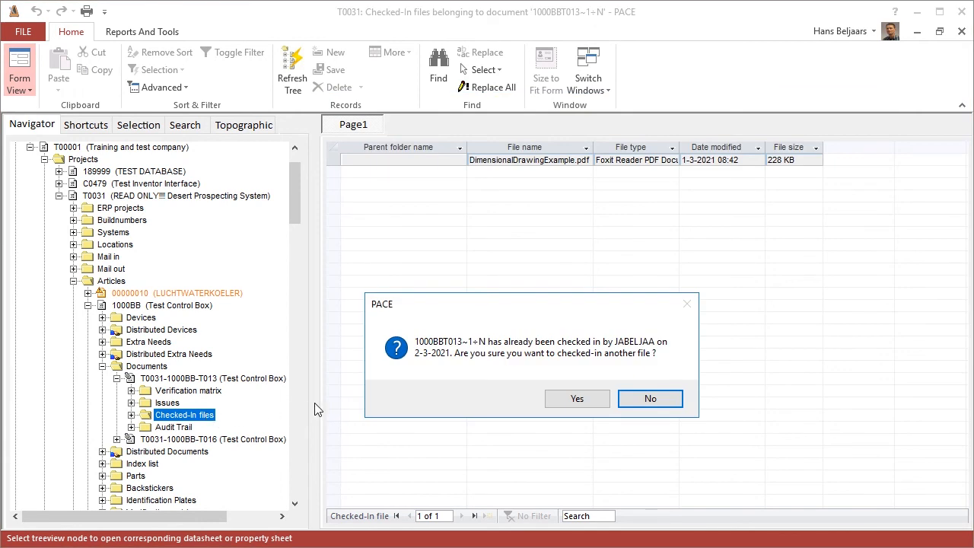
left_click(578, 401)
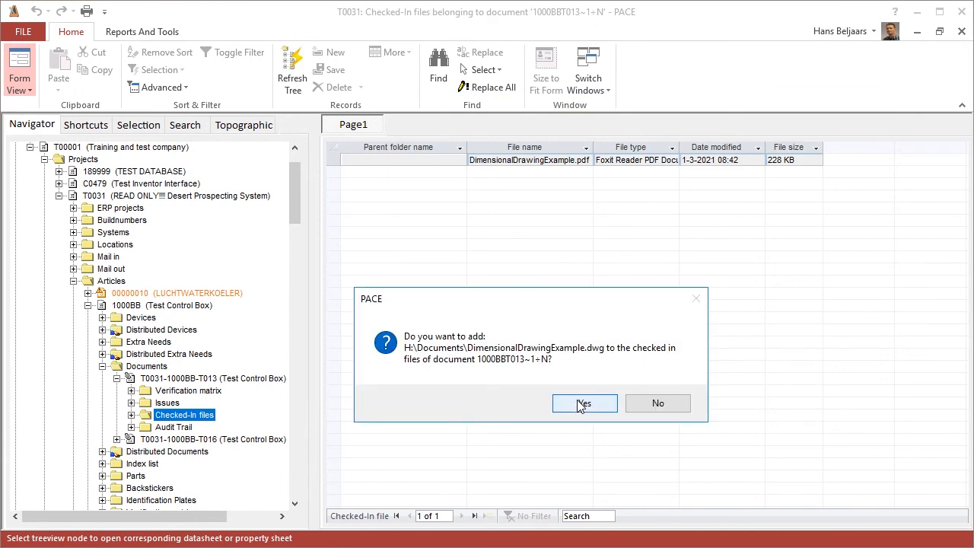
left_click(580, 404)
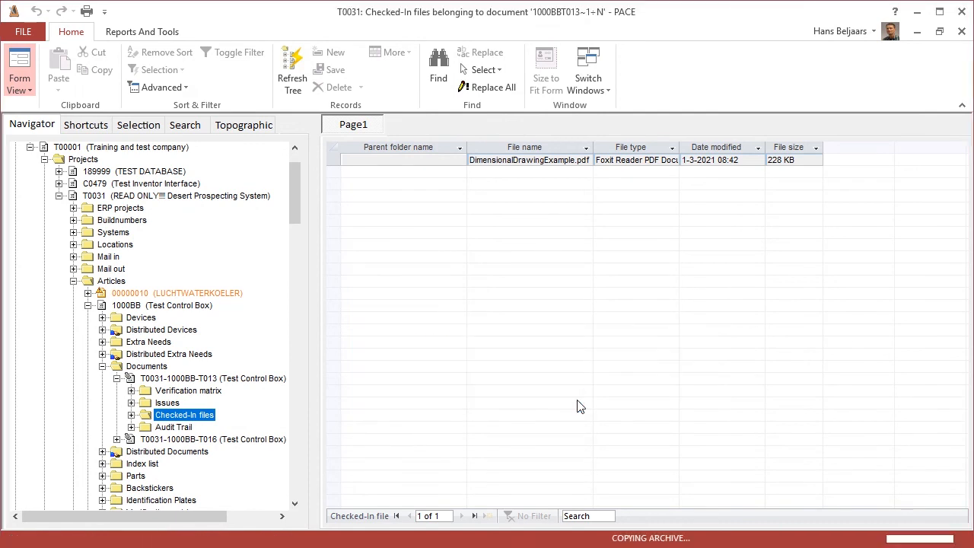
left_click(601, 404)
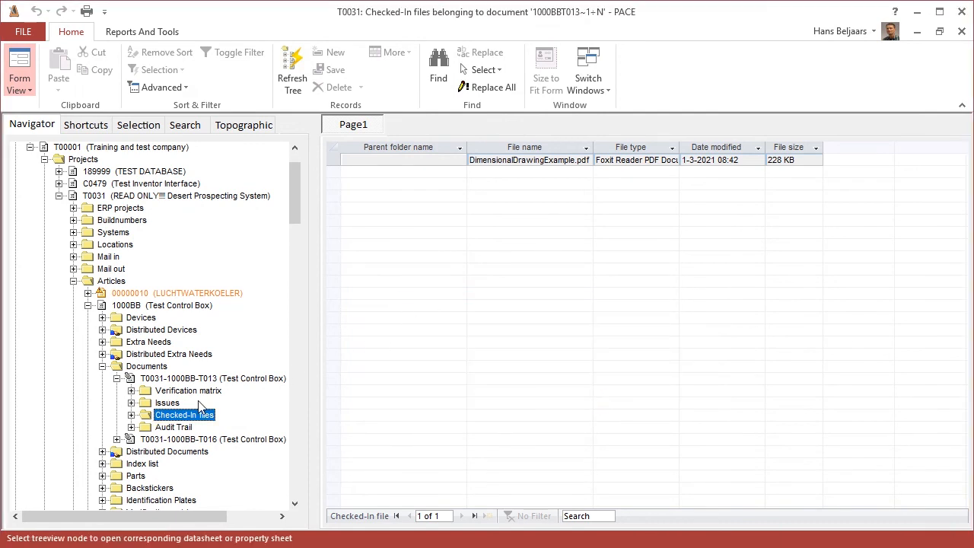
Step: Expand the Checked-In files of document T0031-1000BB-T013 and set DimensionalDrawingExample.dwg as the main file
left_click(129, 414)
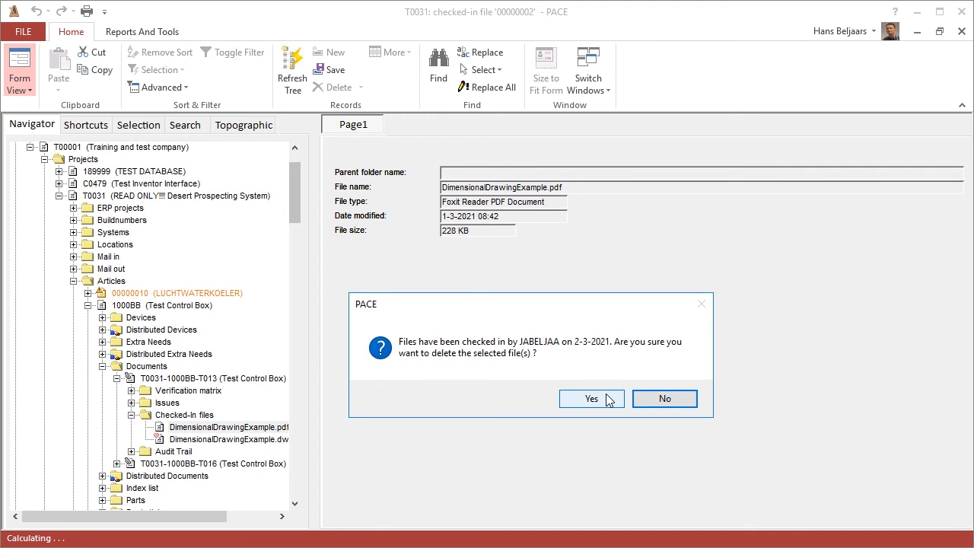
left_click(591, 398)
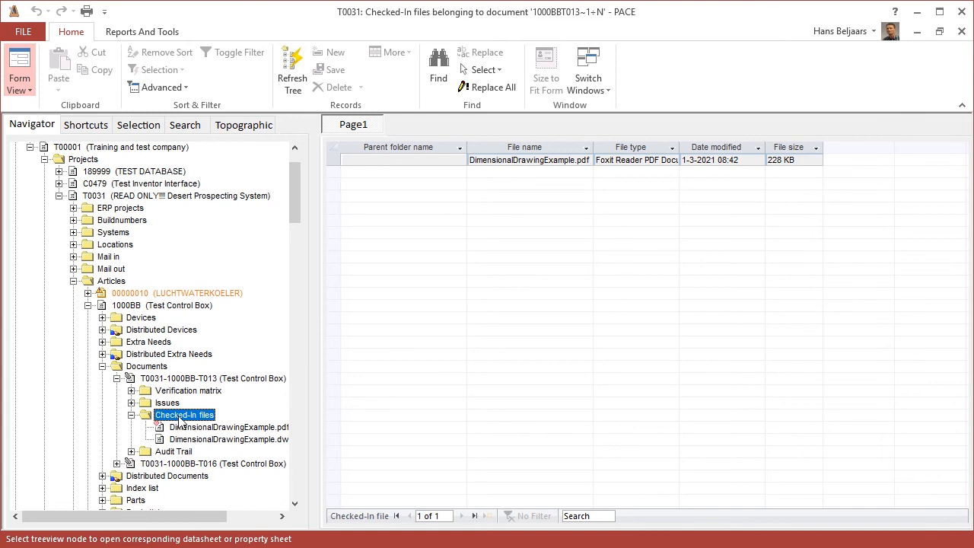
left_click(214, 437)
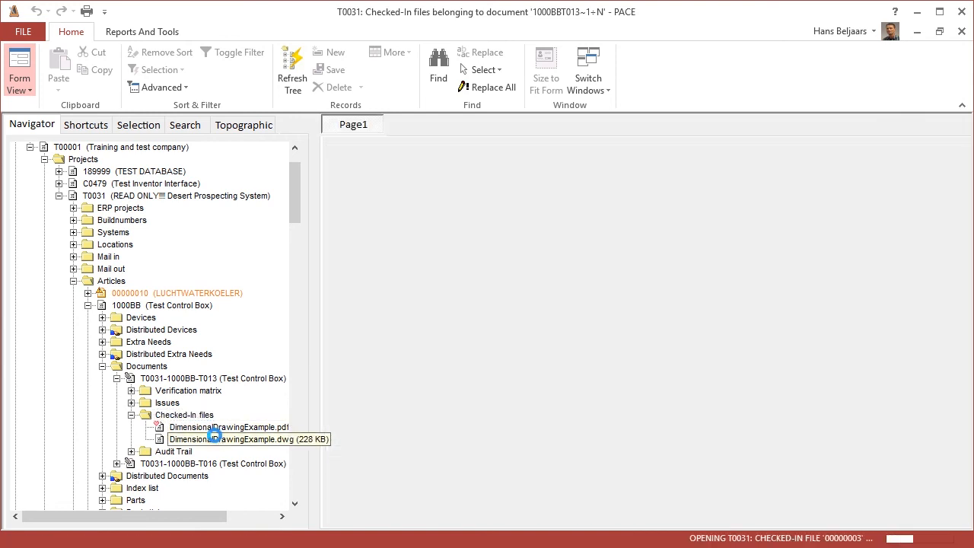
right_click(214, 438)
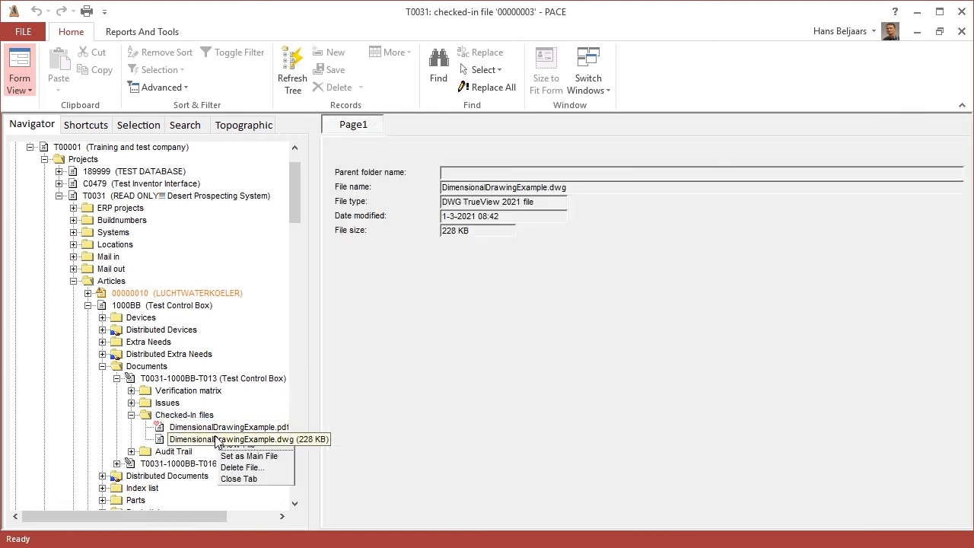
left_click(281, 457)
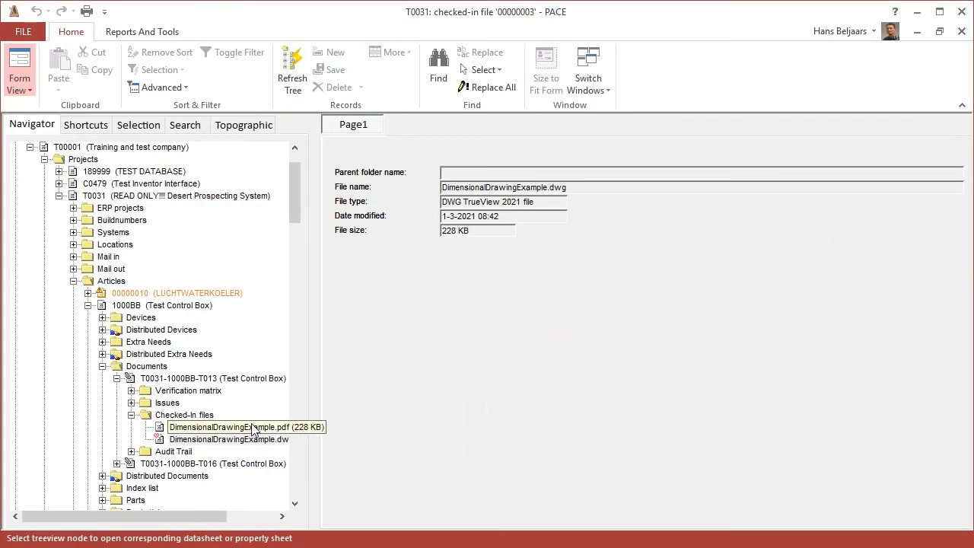
Step: Delete DimensionalDrawingExample.pdf from the Checked-In files of document T0031-1000BB-T013 and open the details of DimensionalDrawingExample.dwg
left_click(254, 428)
right_click(233, 427)
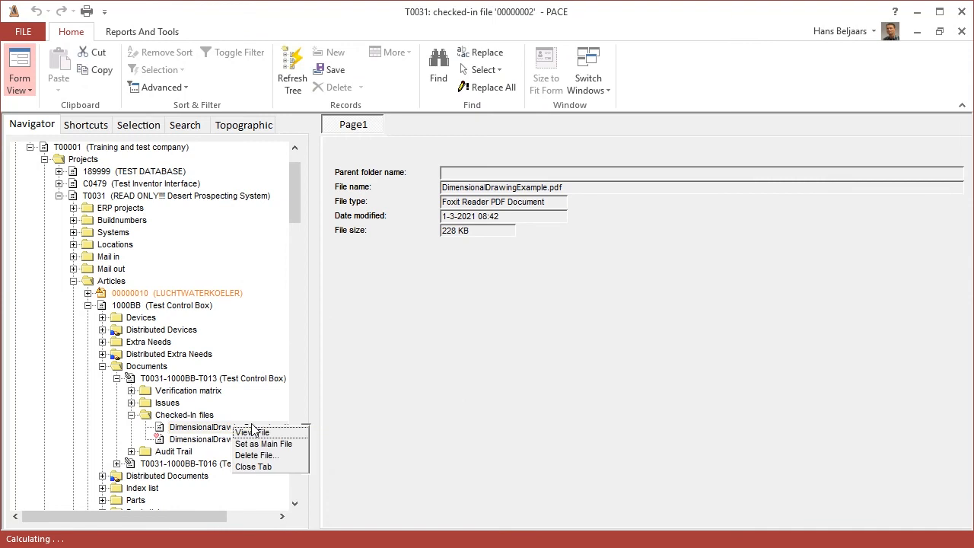
left_click(291, 456)
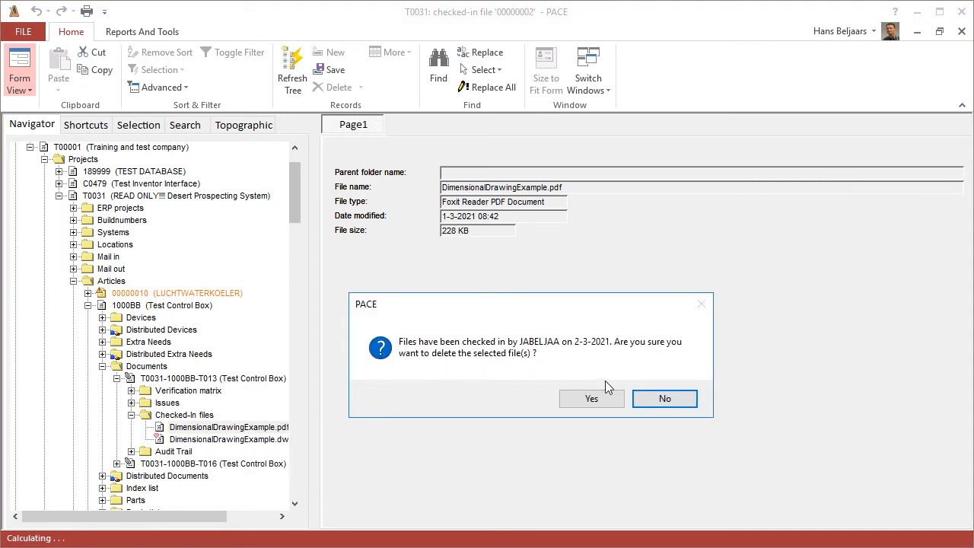
left_click(609, 401)
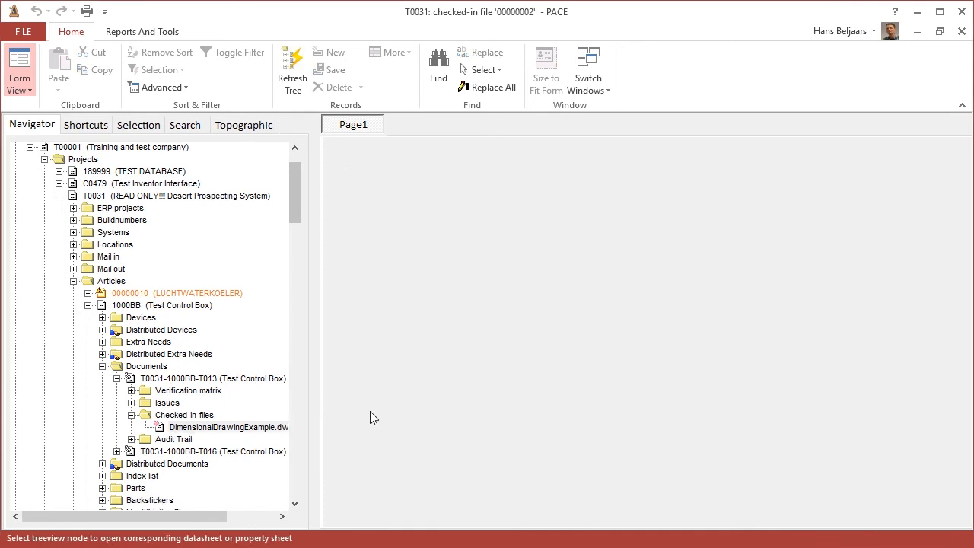
left_click(239, 430)
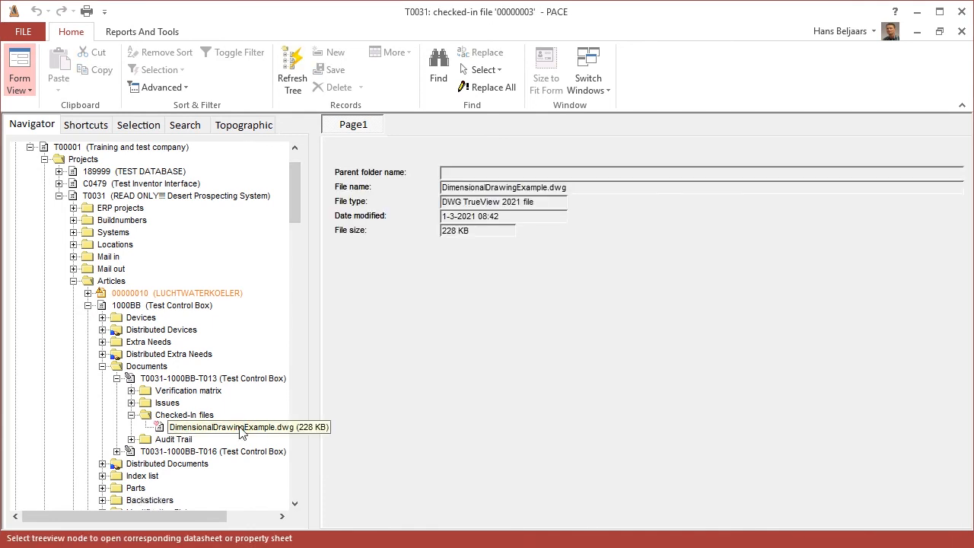